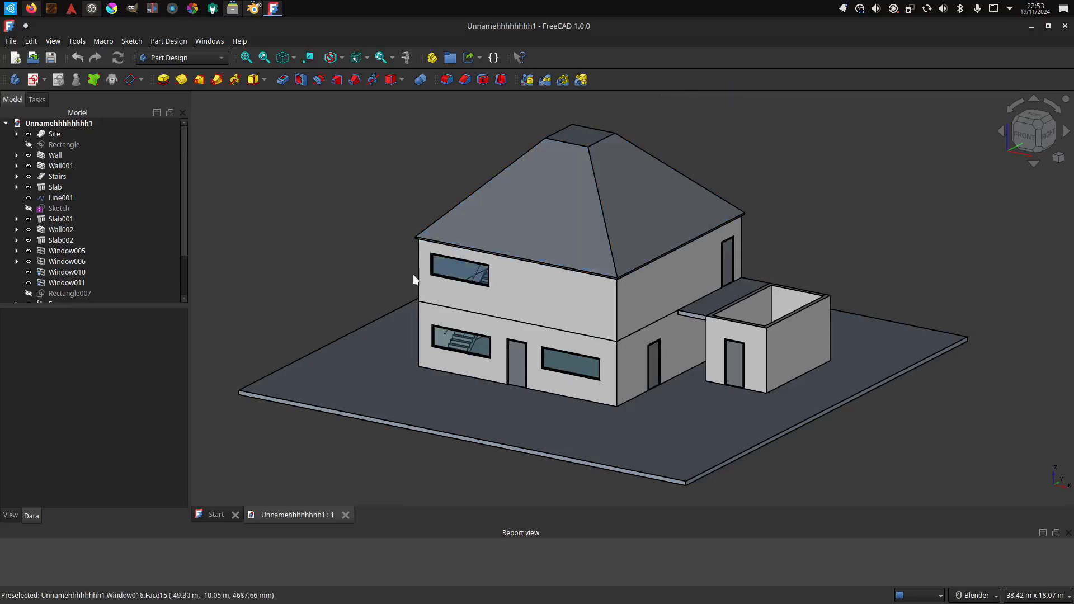
Orbit and zoom around the house, viewing its front, left side, site slab and top
mouse_move(415, 280)
middle_down()
mouse_move(378, 283)
mouse_move(483, 293)
middle_up()
scroll(774, 287, down, 3)
middle_drag(774, 287, 772, 293)
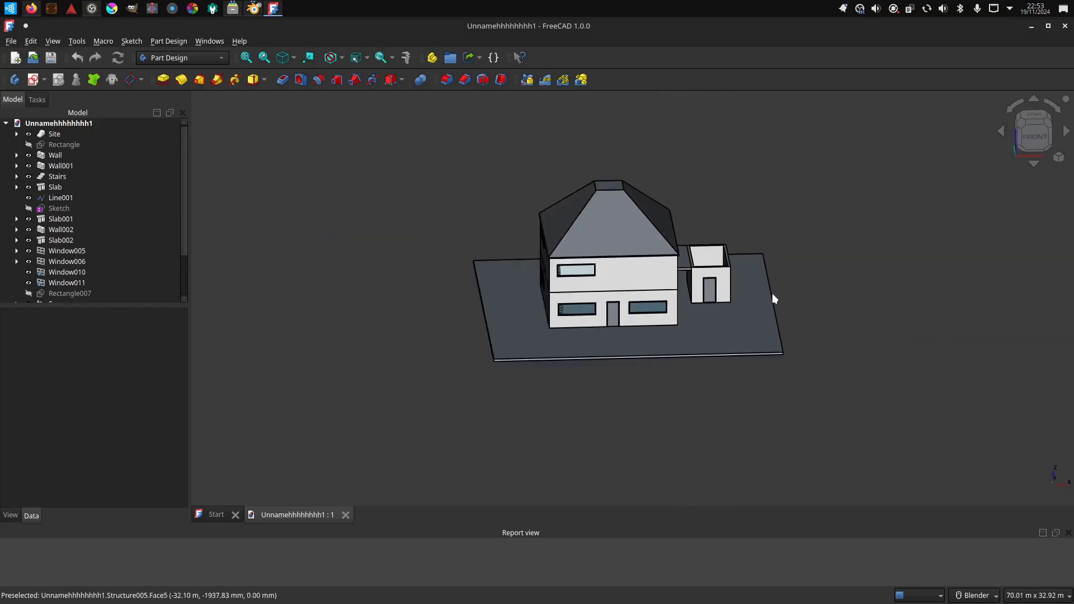
middle_drag(483, 304, 541, 313)
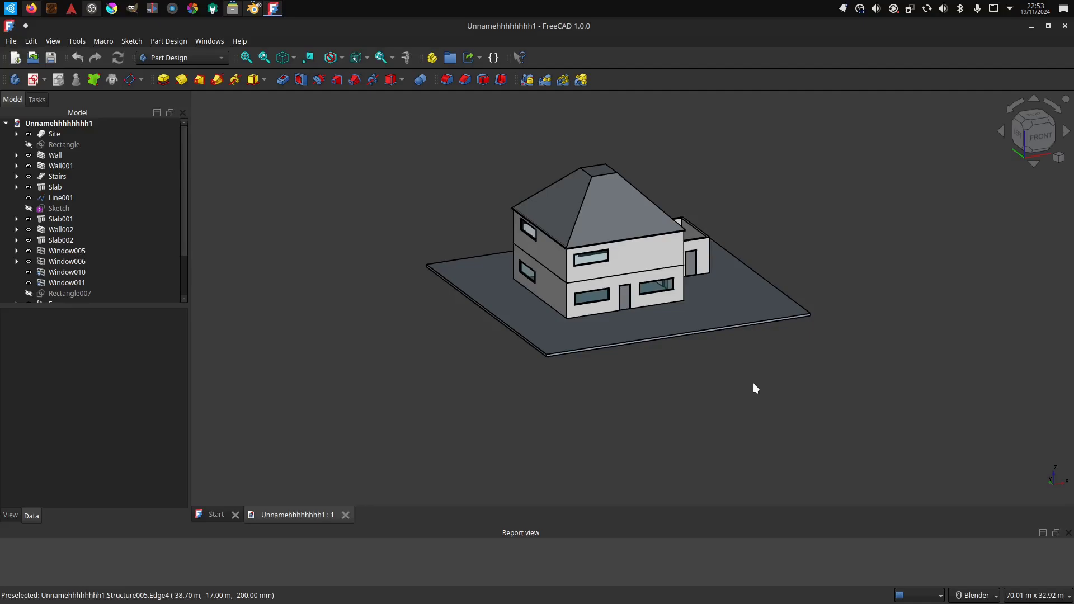
scroll(887, 353, down, 2)
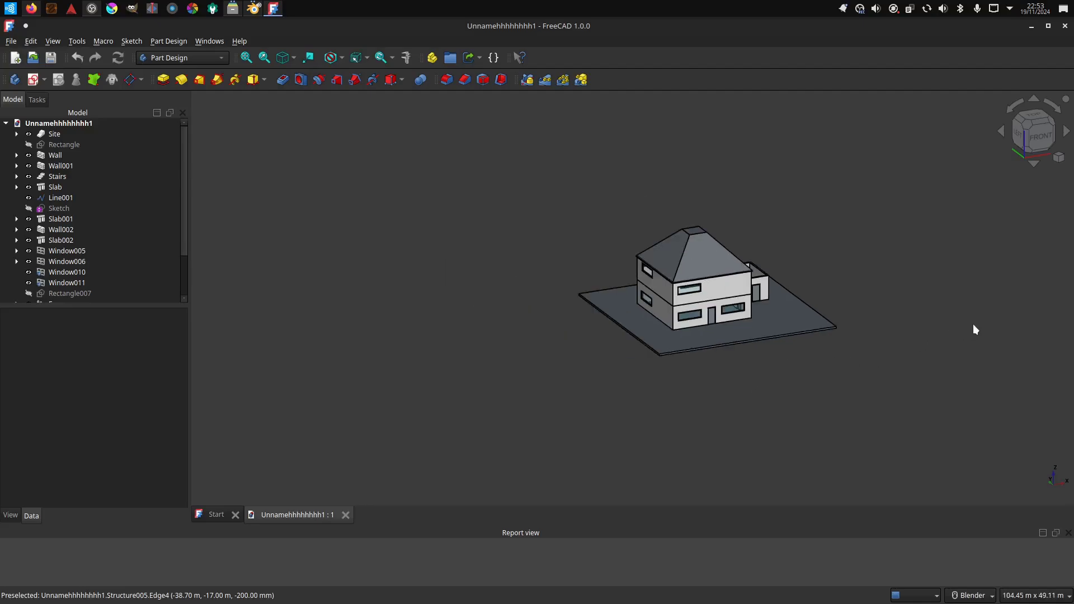
scroll(888, 275, up, 3)
click(459, 364)
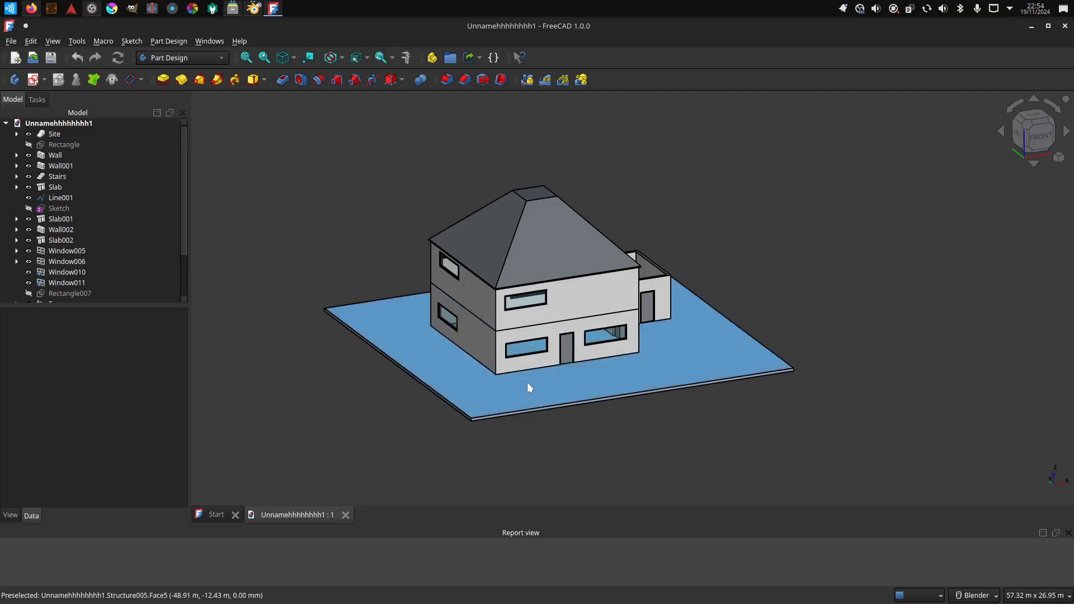
mouse_move(499, 398)
middle_down()
mouse_move(528, 363)
mouse_move(488, 374)
middle_up()
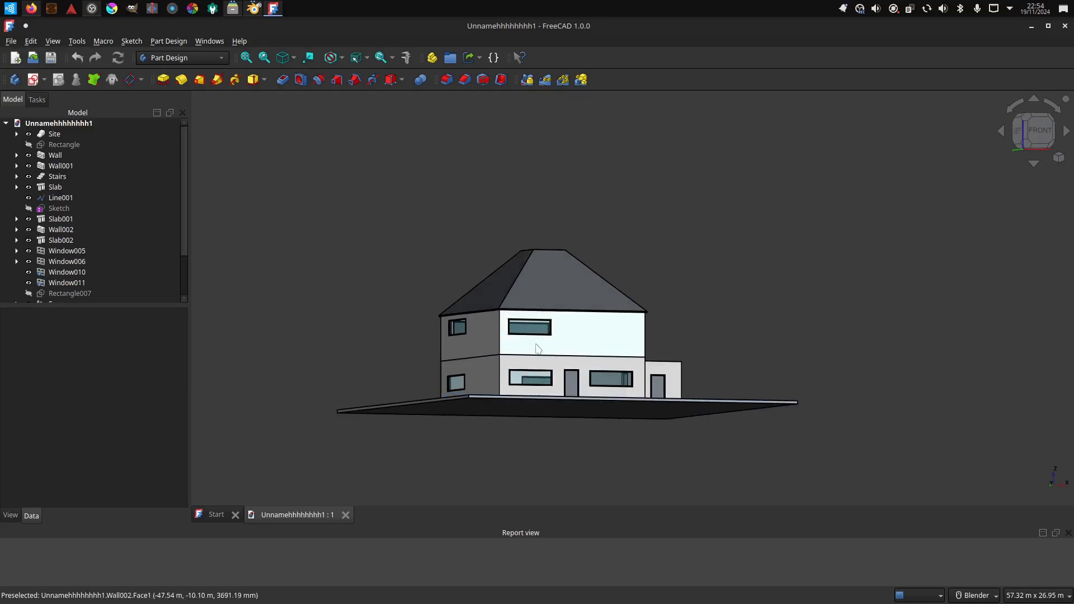
scroll(532, 345, up, 2)
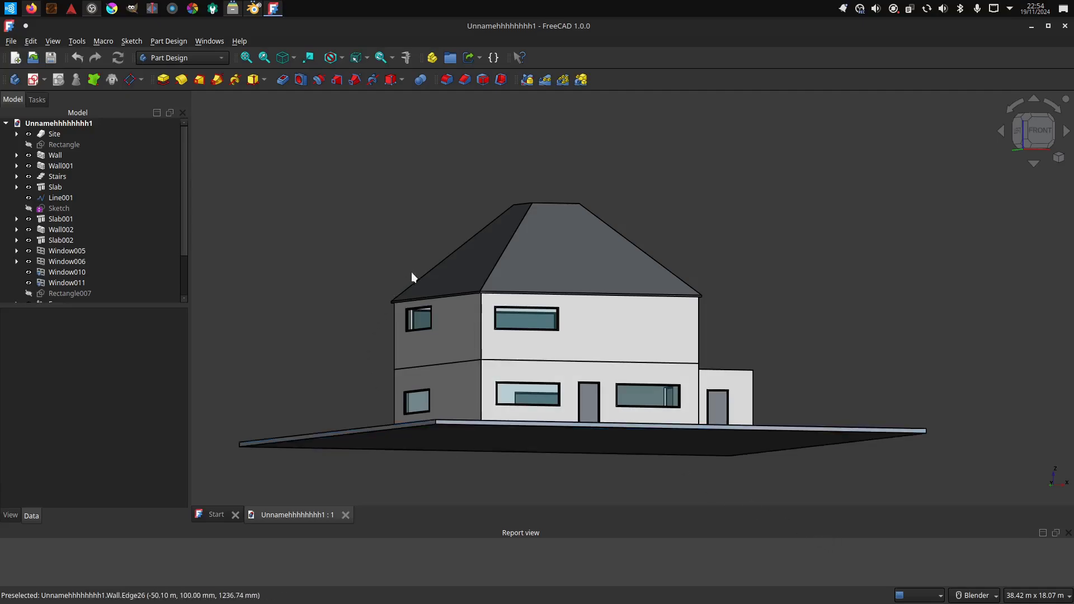
mouse_move(671, 306)
middle_down()
mouse_move(769, 304)
mouse_move(727, 313)
middle_up()
scroll(782, 372, down, 2)
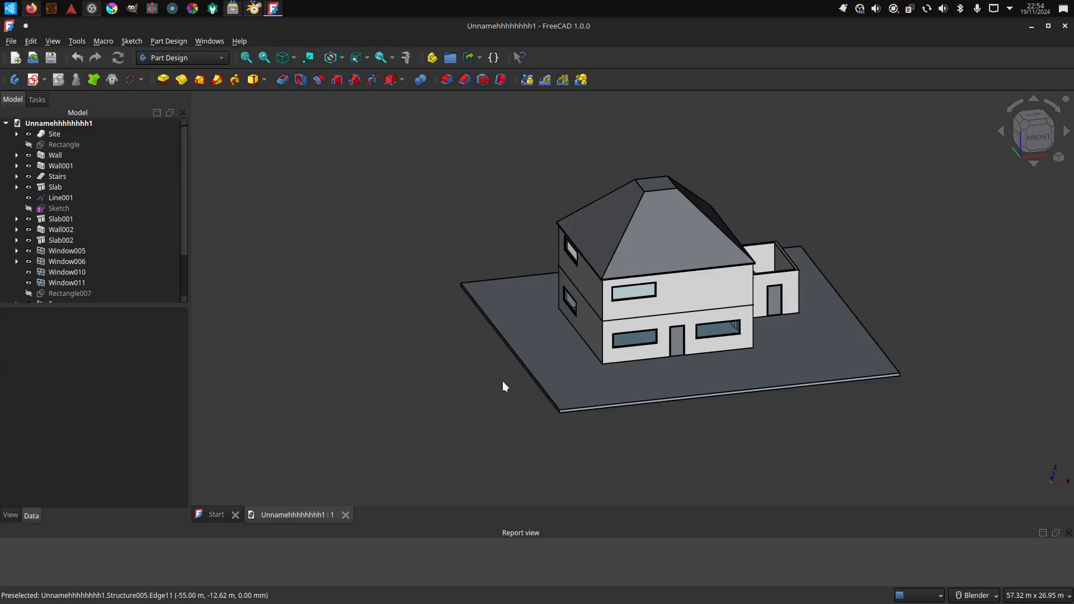
scroll(502, 383, down, 2)
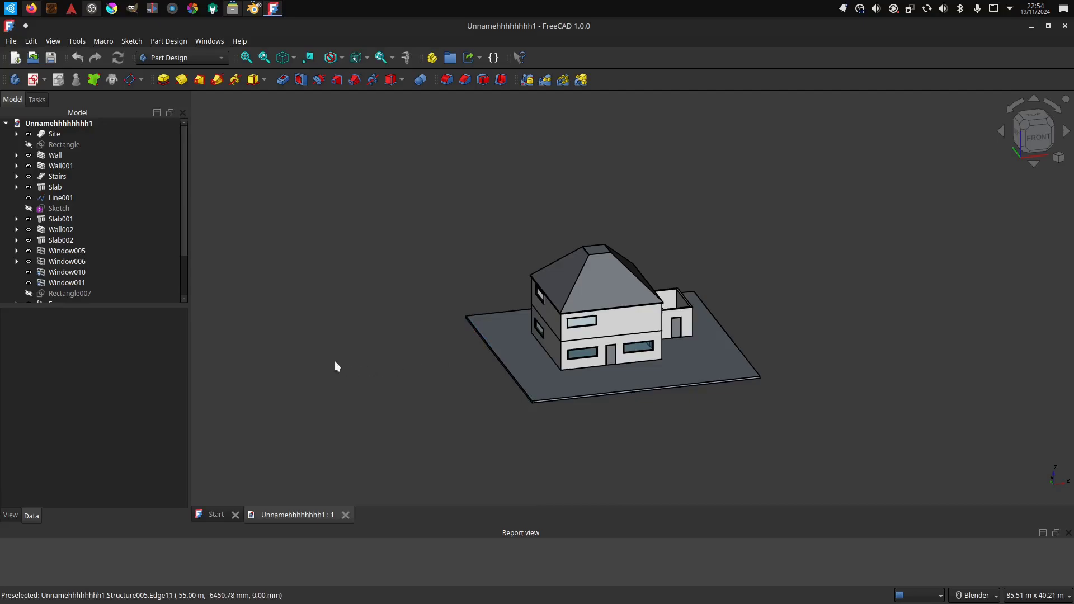
scroll(736, 373, up, 3)
Orbit low around the house's front corners, rear side and right rear corner
middle_drag(736, 374, 584, 355)
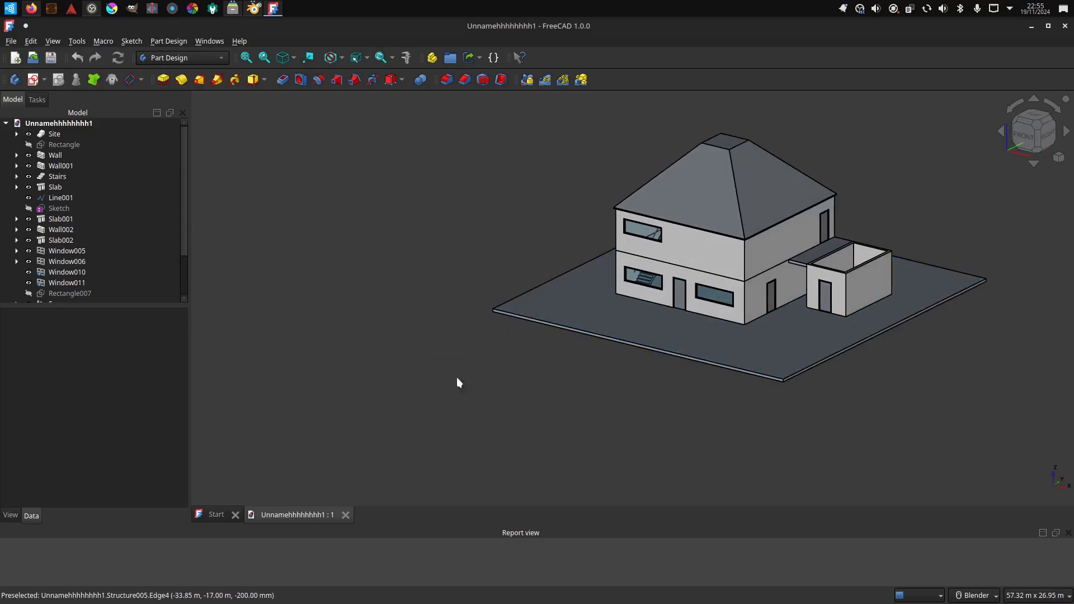
shift+middle_drag(378, 353, 299, 371)
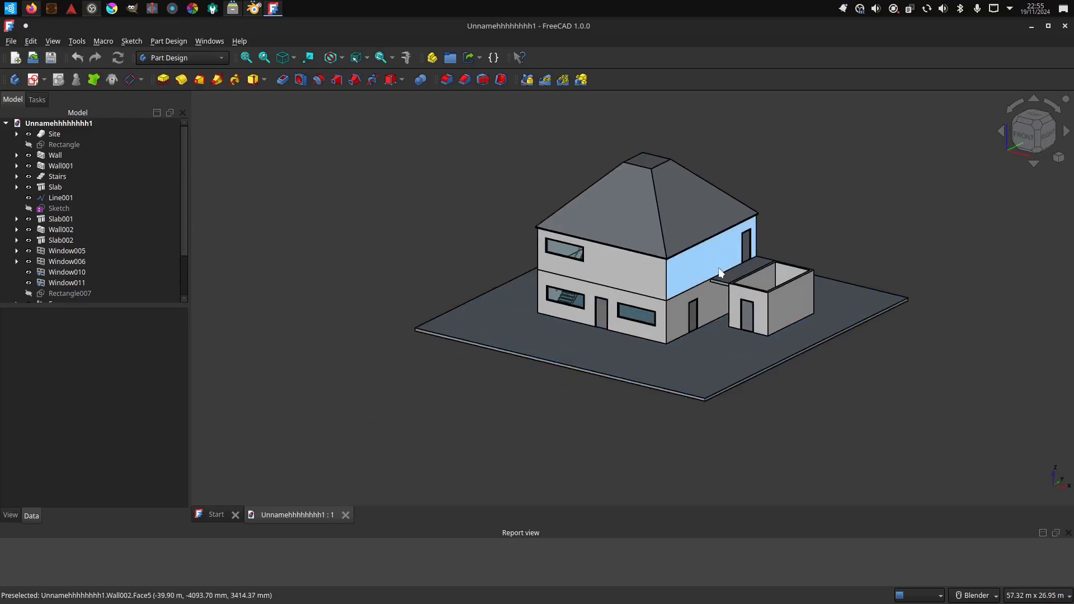
scroll(841, 228, up, 2)
middle_drag(777, 329, 709, 345)
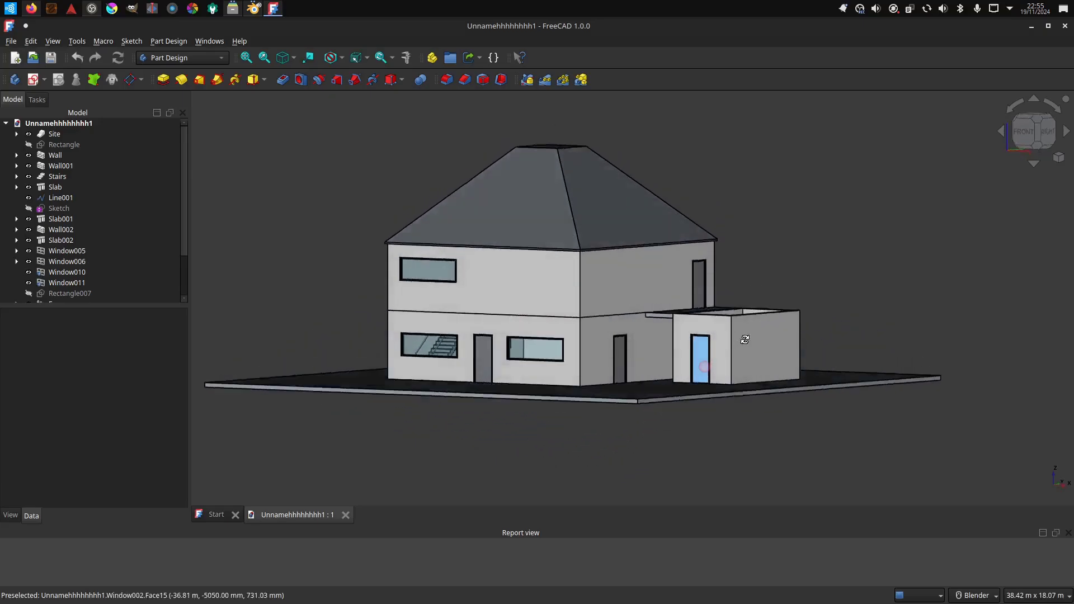
scroll(512, 323, up, 2)
scroll(448, 365, up, 2)
scroll(449, 364, down, 3)
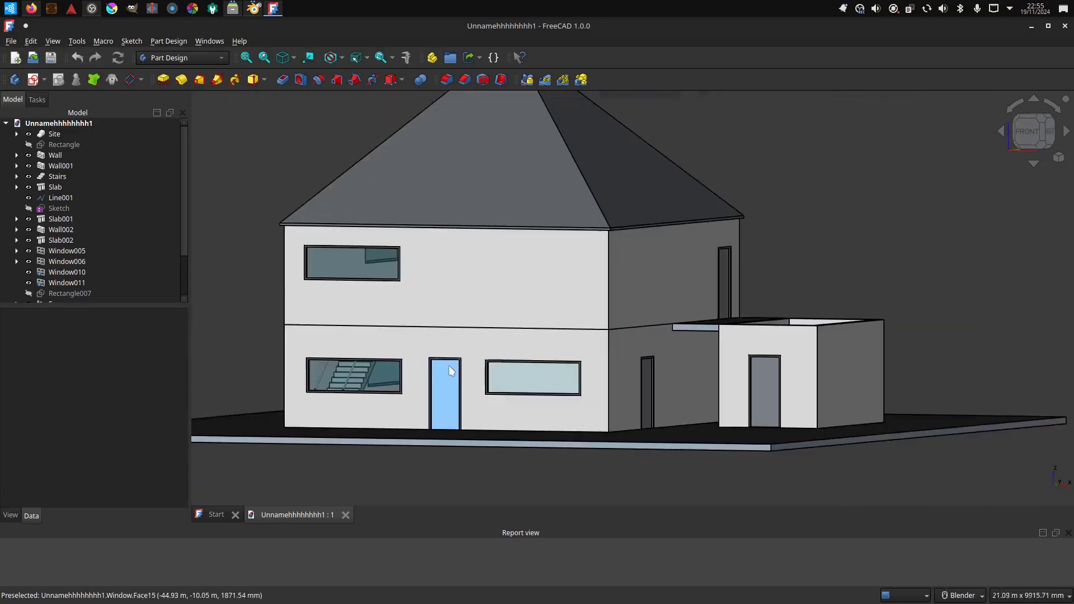
scroll(450, 368, down, 2)
mouse_move(450, 369)
middle_down()
mouse_move(509, 364)
mouse_move(412, 313)
mouse_move(371, 353)
middle_up()
middle_drag(598, 355, 362, 347)
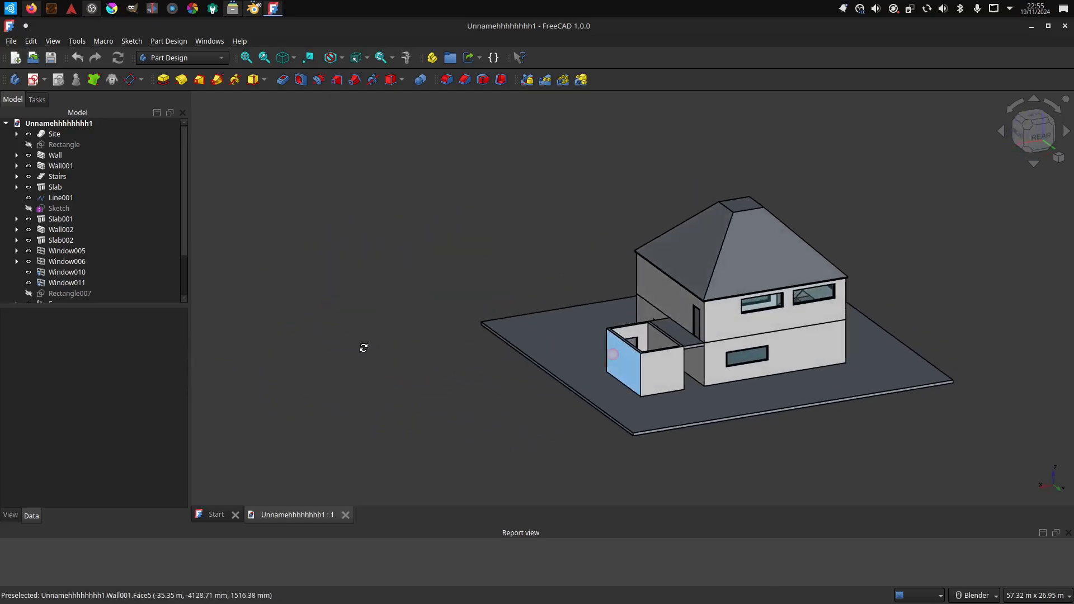
scroll(575, 347, down, 2)
mouse_move(575, 348)
middle_down()
mouse_move(850, 352)
mouse_move(739, 290)
middle_up()
scroll(805, 350, down, 3)
scroll(738, 290, up, 2)
scroll(678, 344, up, 3)
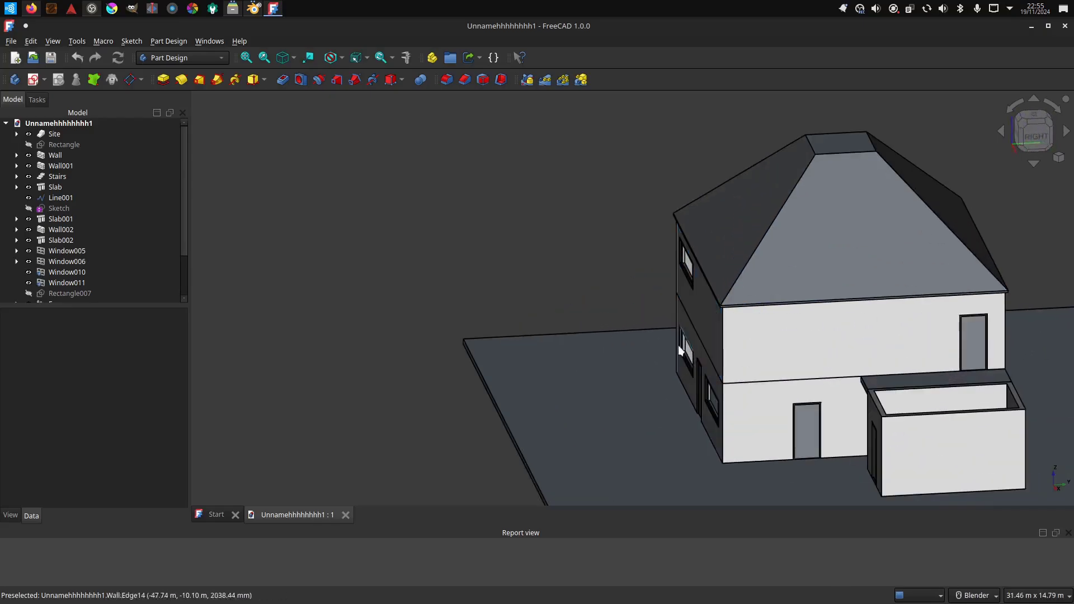
mouse_move(678, 344)
middle_down()
mouse_move(779, 353)
mouse_move(758, 395)
middle_up()
scroll(779, 353, down, 5)
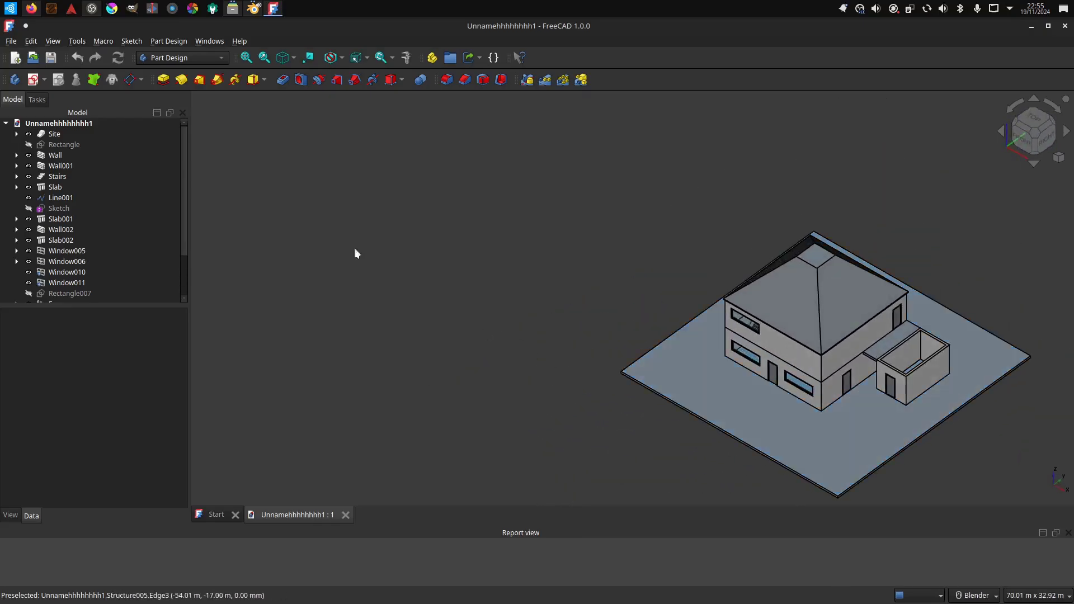
Look straight down on the model, then choose BIM from the workbench dropdown
key(2)
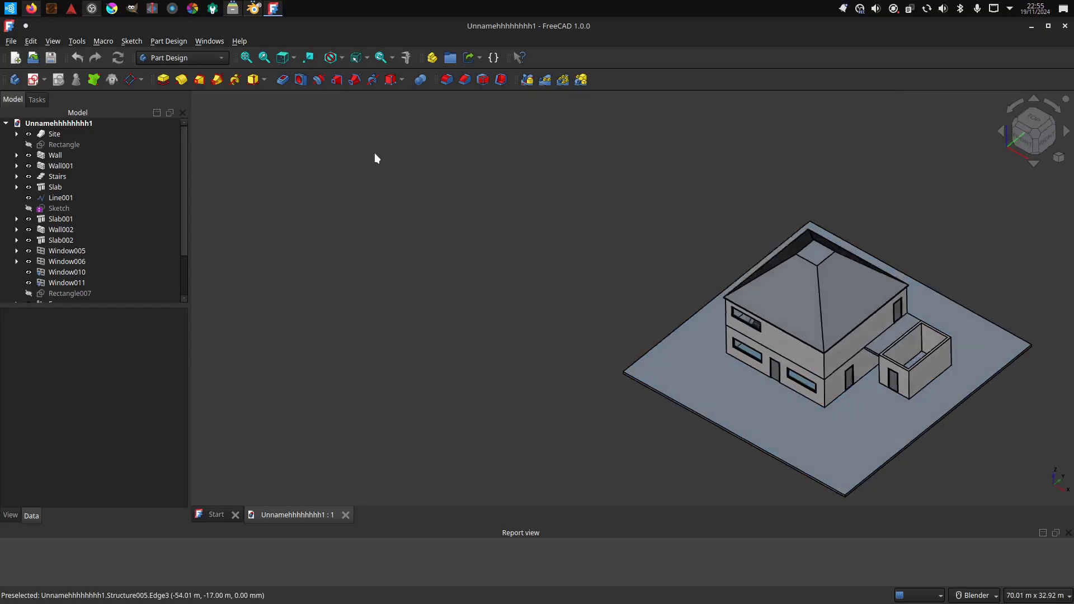
scroll(624, 288, down, 4)
scroll(627, 290, down, 2)
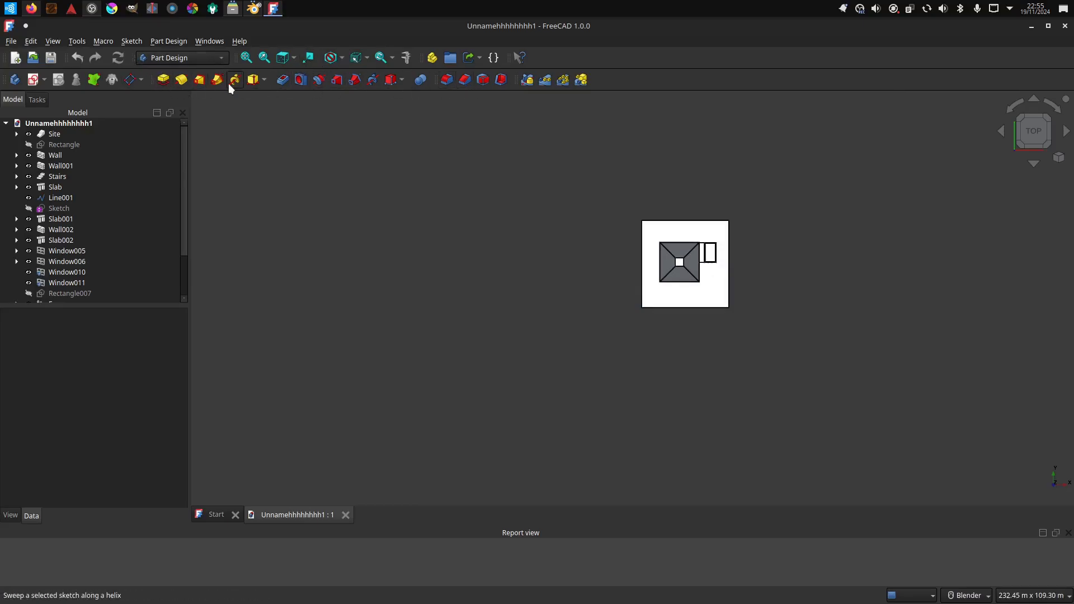
click(203, 59)
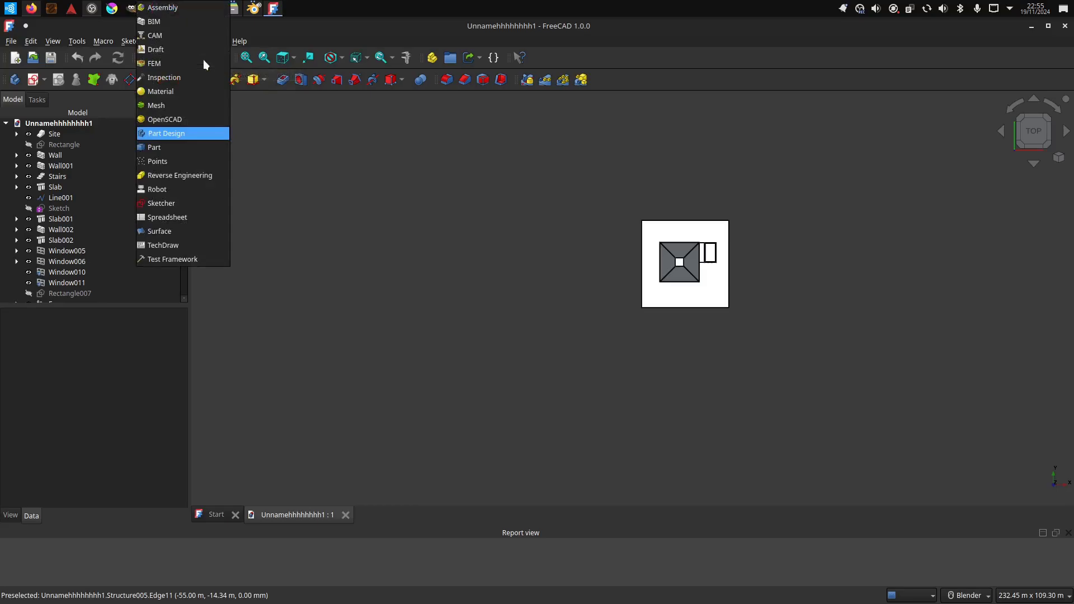
click(177, 22)
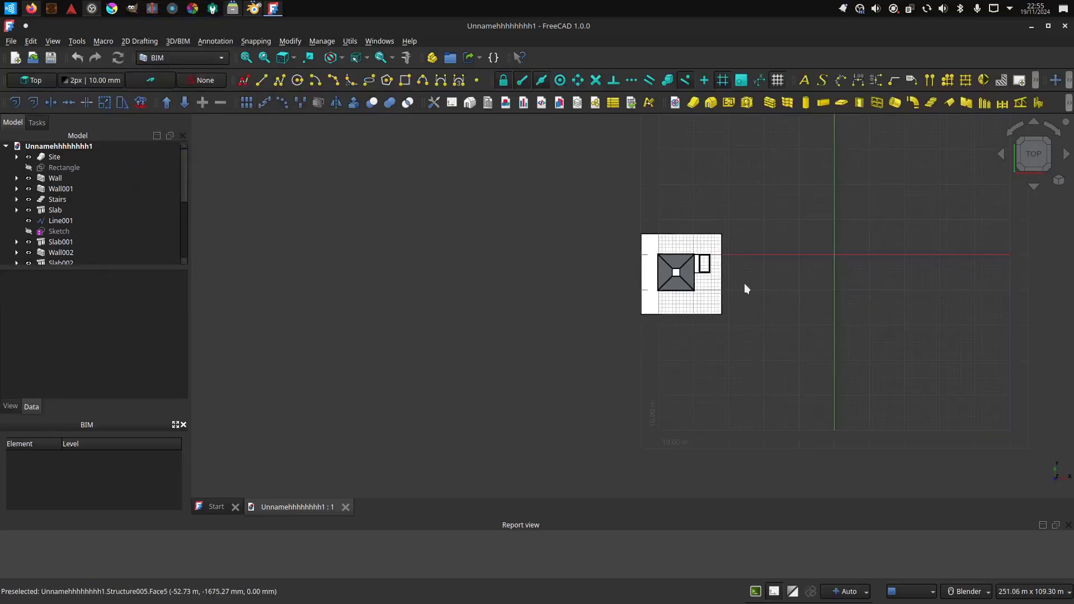
scroll(492, 279, down, 2)
scroll(884, 288, up, 2)
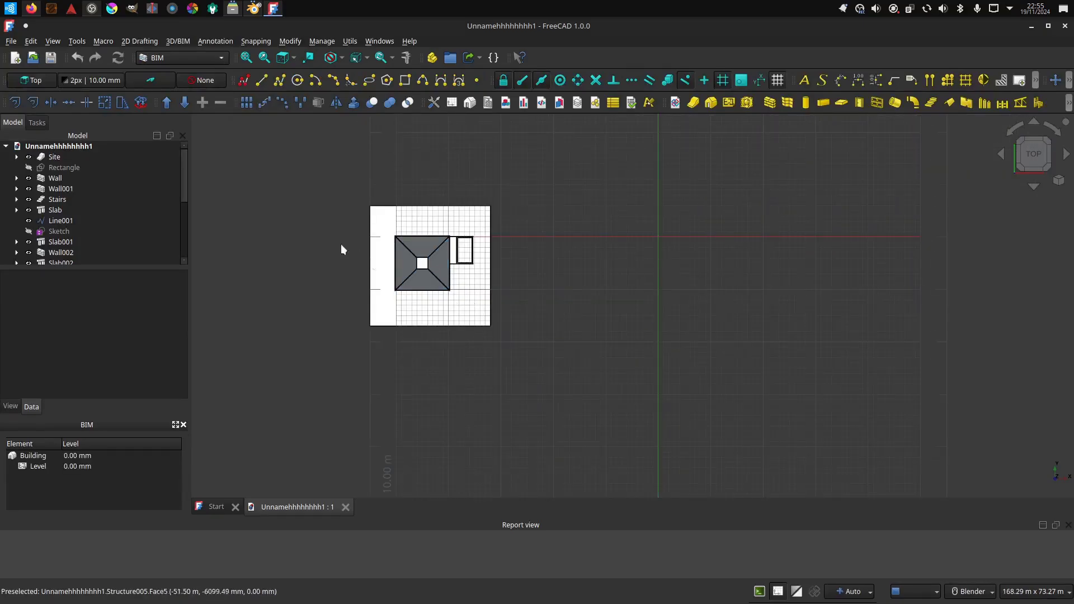
Draw a 23 m by 18 m rectangle right of the house with Make Face set to false
click(404, 80)
click(563, 232)
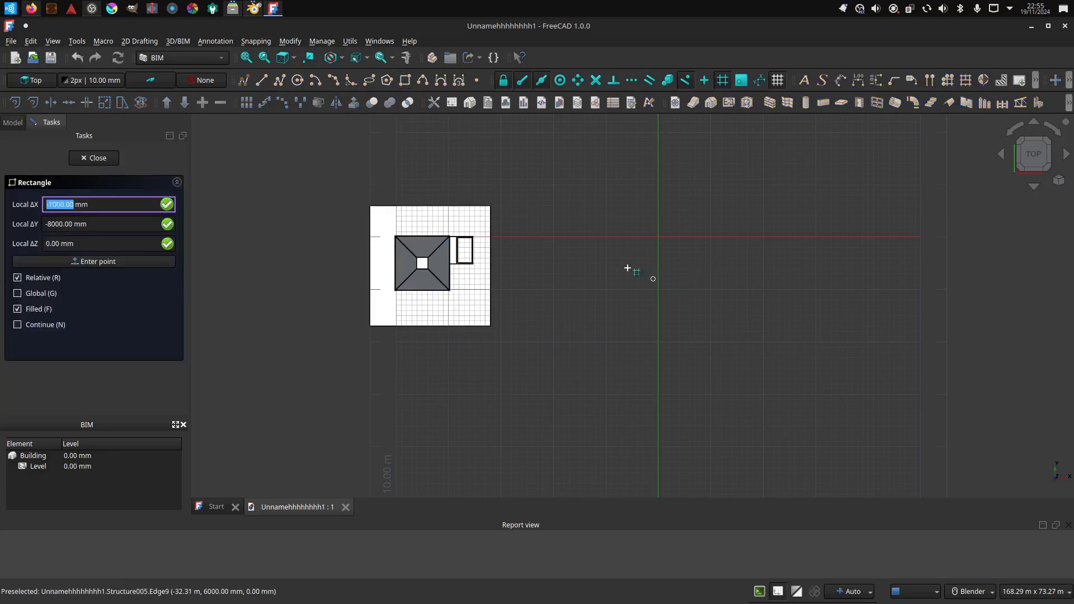
click(684, 326)
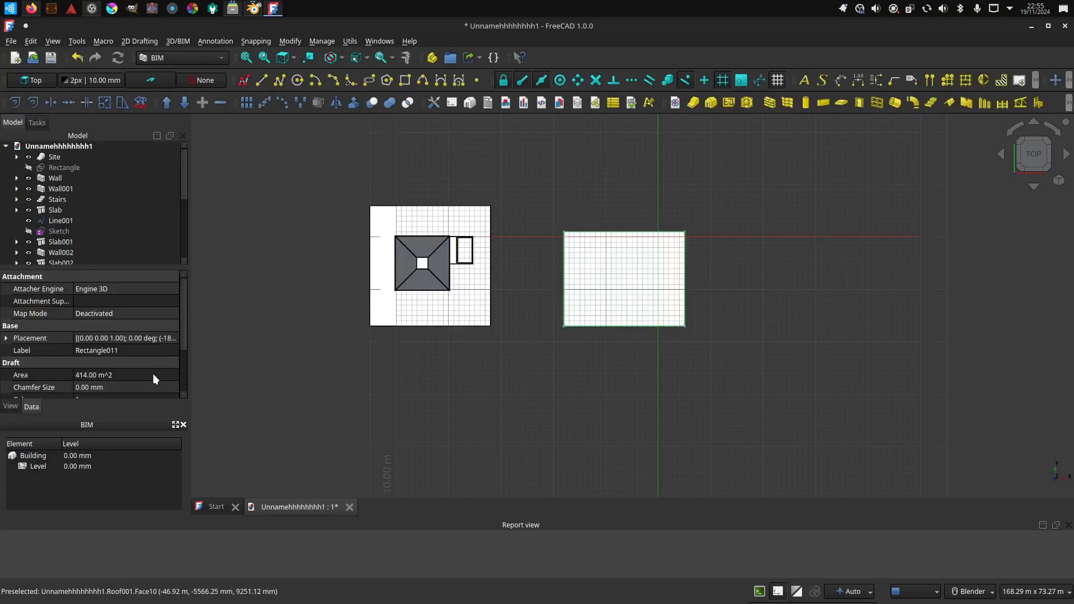
scroll(153, 374, down, 2)
click(109, 375)
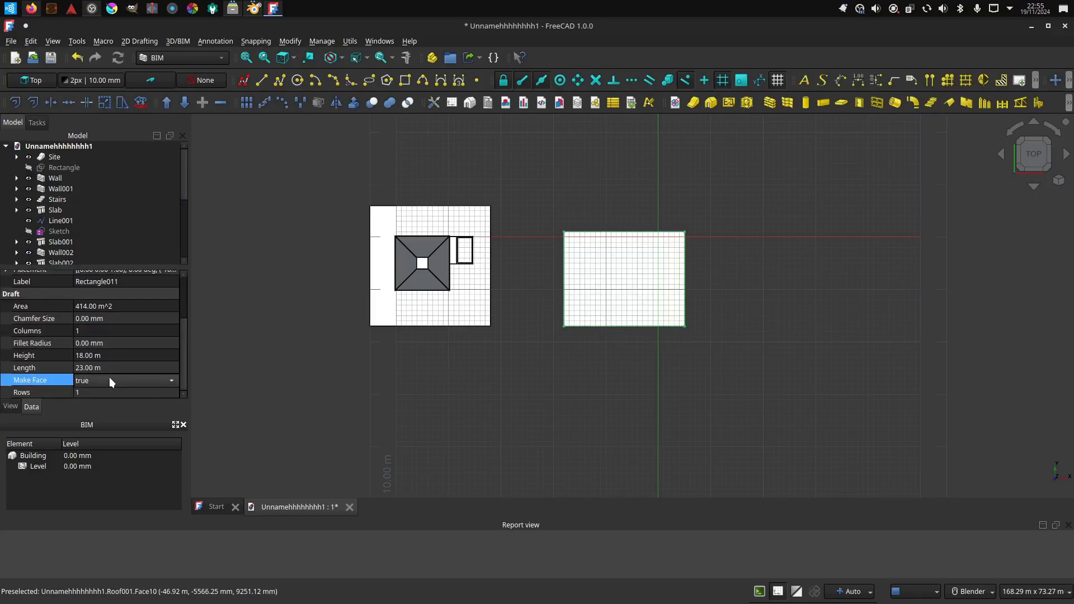
click(172, 379)
click(153, 367)
Turn the rectangle into a wall enclosure from the front view
key(1)
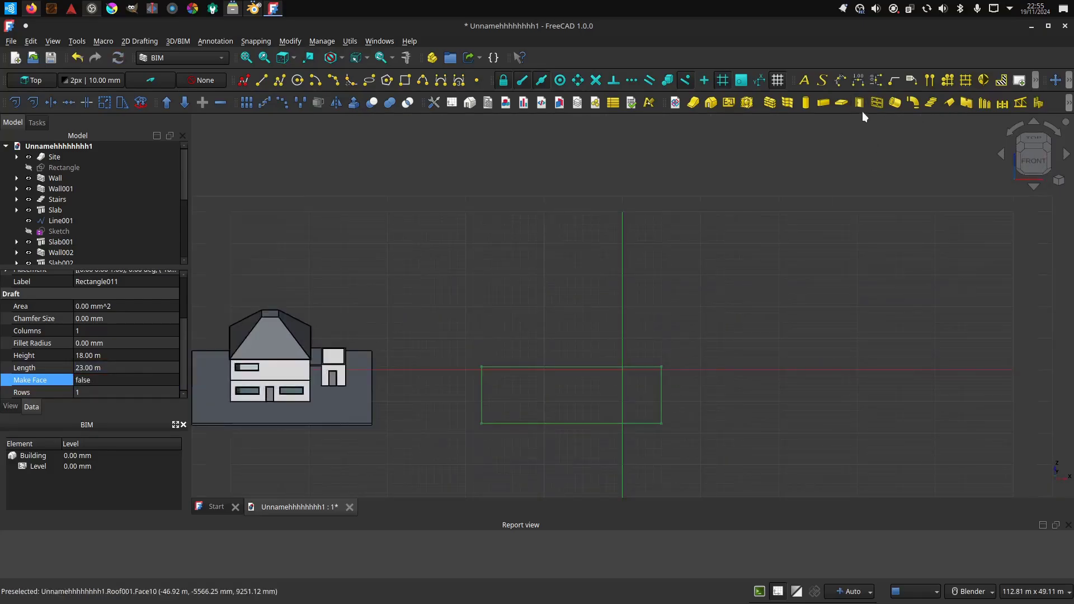
click(770, 103)
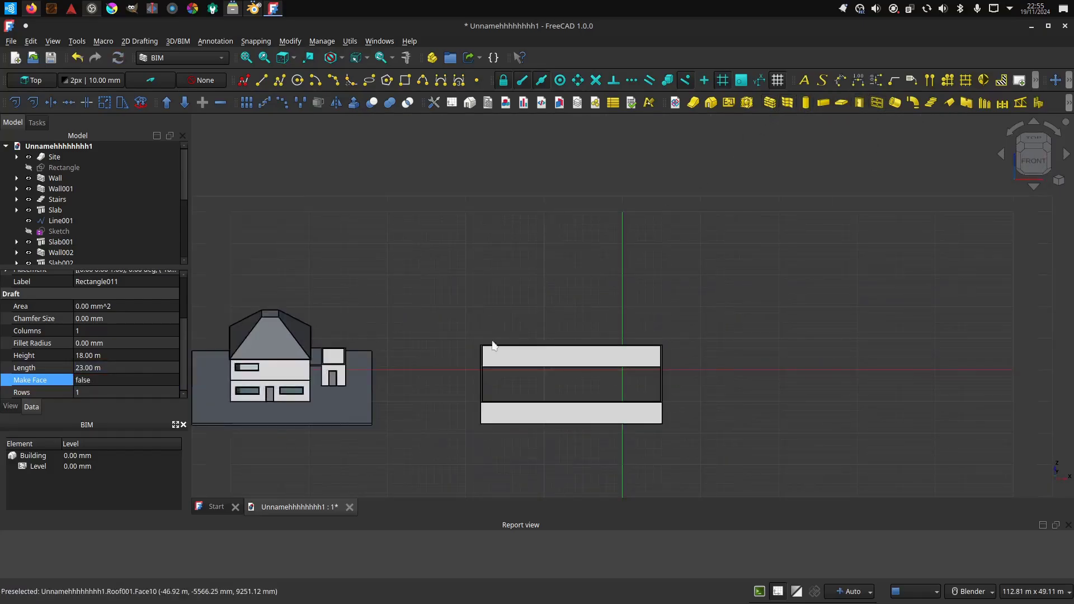
mouse_move(474, 390)
middle_down()
mouse_move(496, 390)
mouse_move(384, 378)
middle_up()
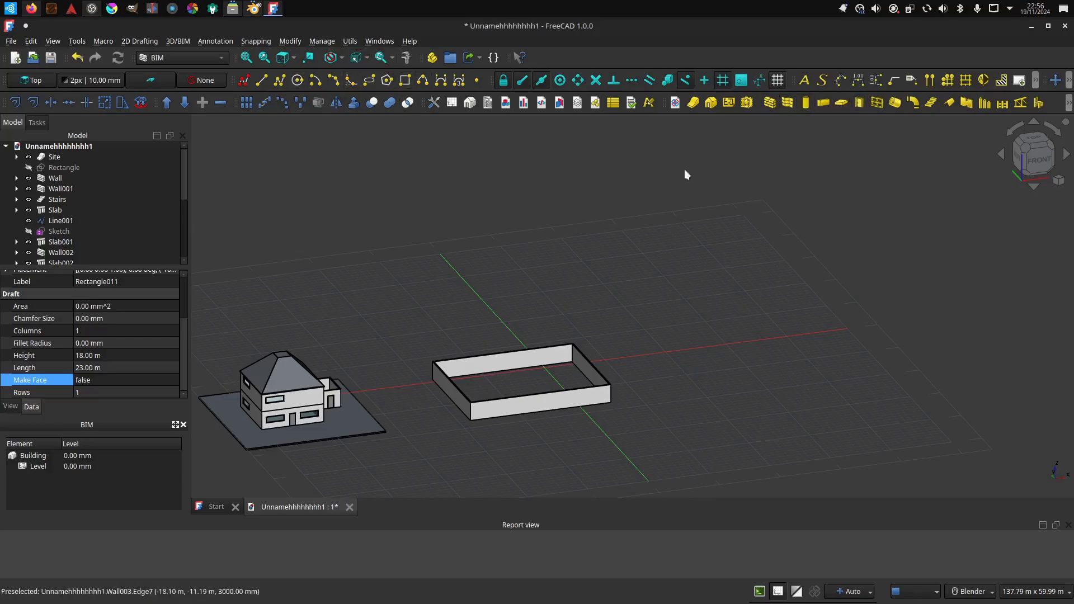
Place a door in the near left end of the new enclosure wall
click(503, 360)
scroll(462, 391, up, 3)
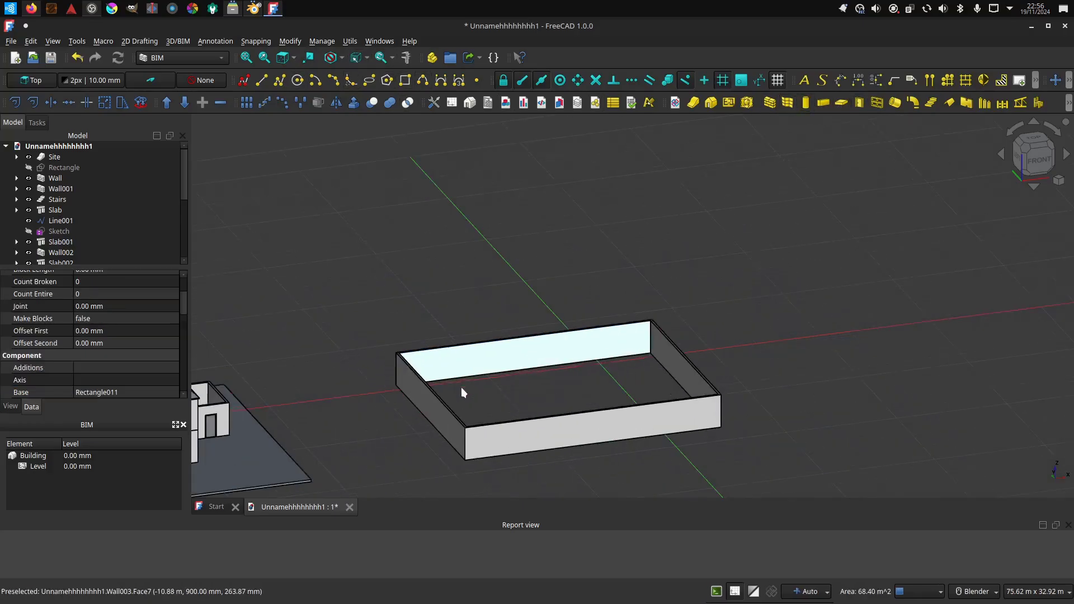
scroll(439, 411, up, 1)
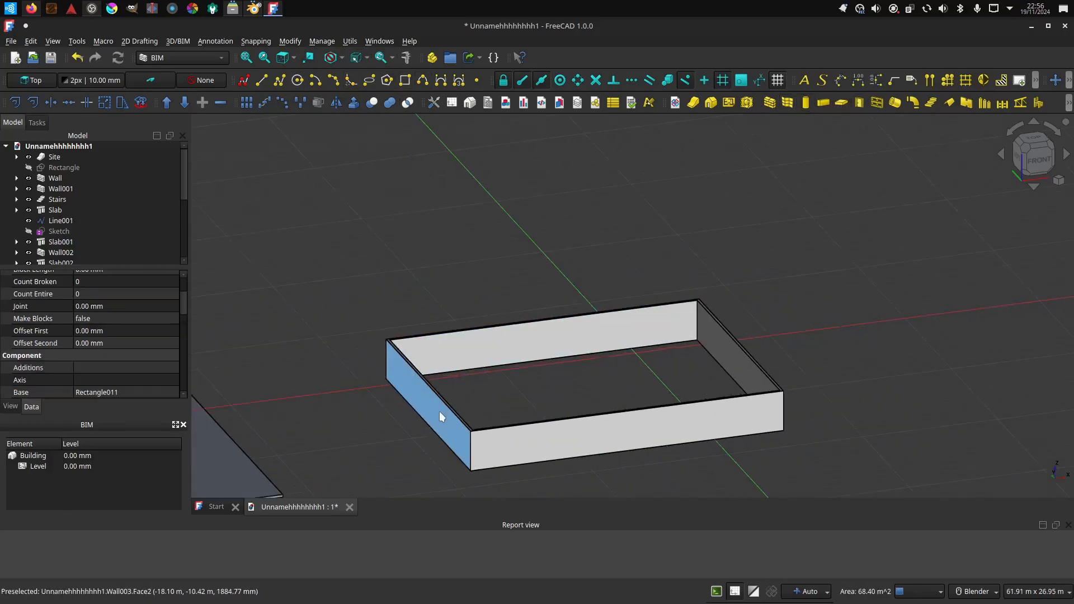
click(860, 104)
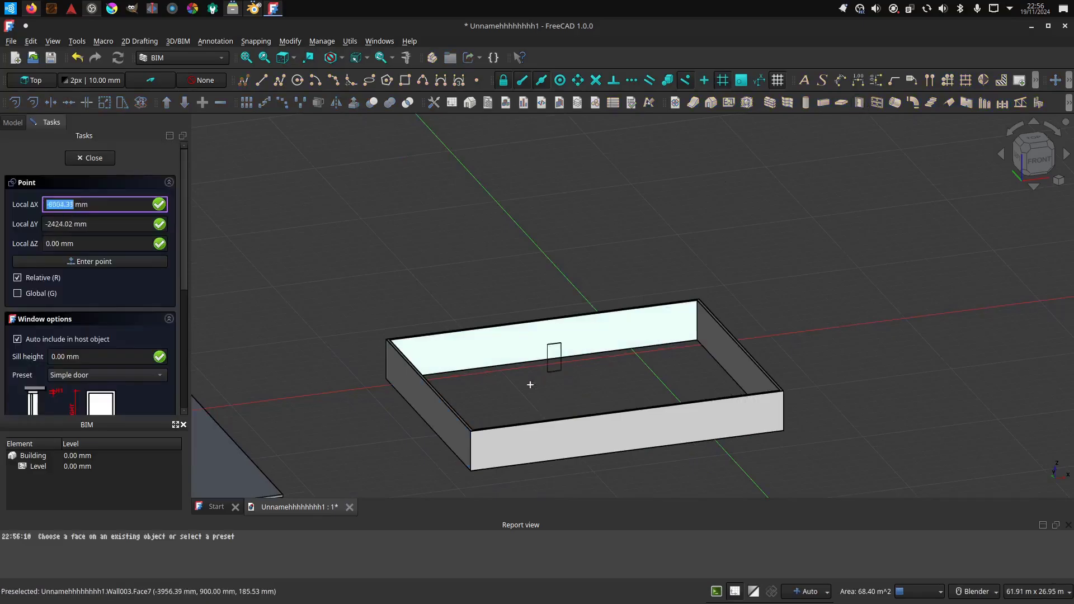
click(421, 420)
middle_drag(391, 435, 490, 438)
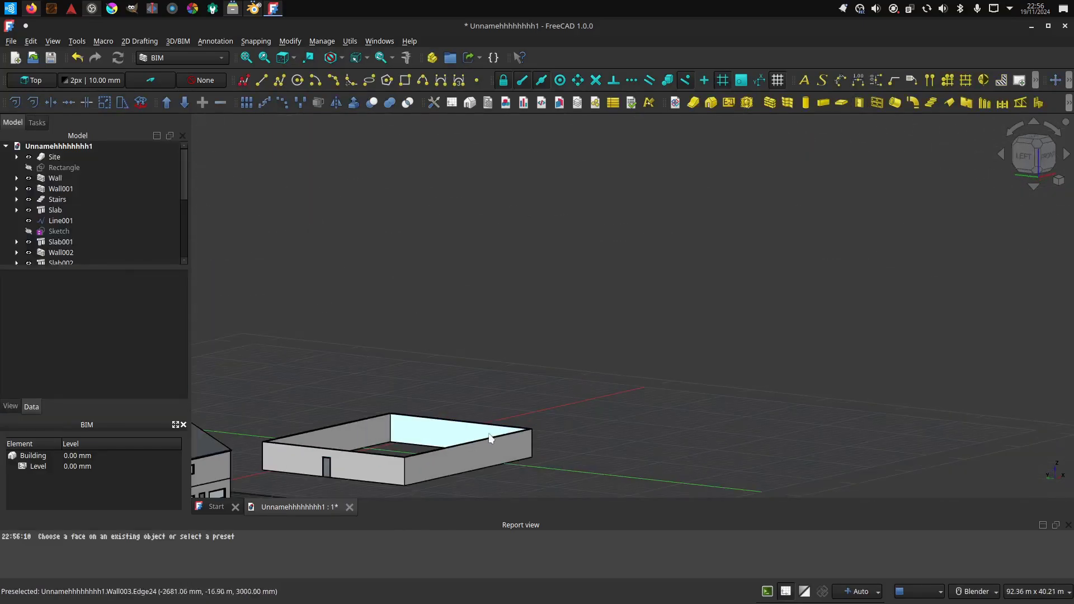
Move the door with Draft Move from the wall's left end to near its right end
scroll(337, 470, up, 3)
middle_drag(337, 471, 338, 486)
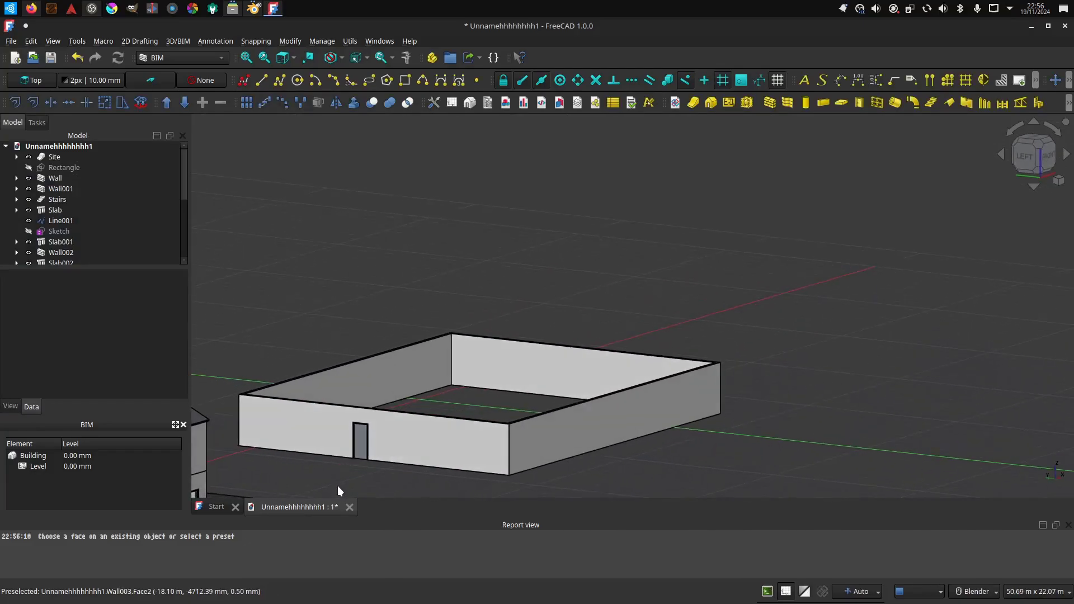
scroll(341, 472, up, 2)
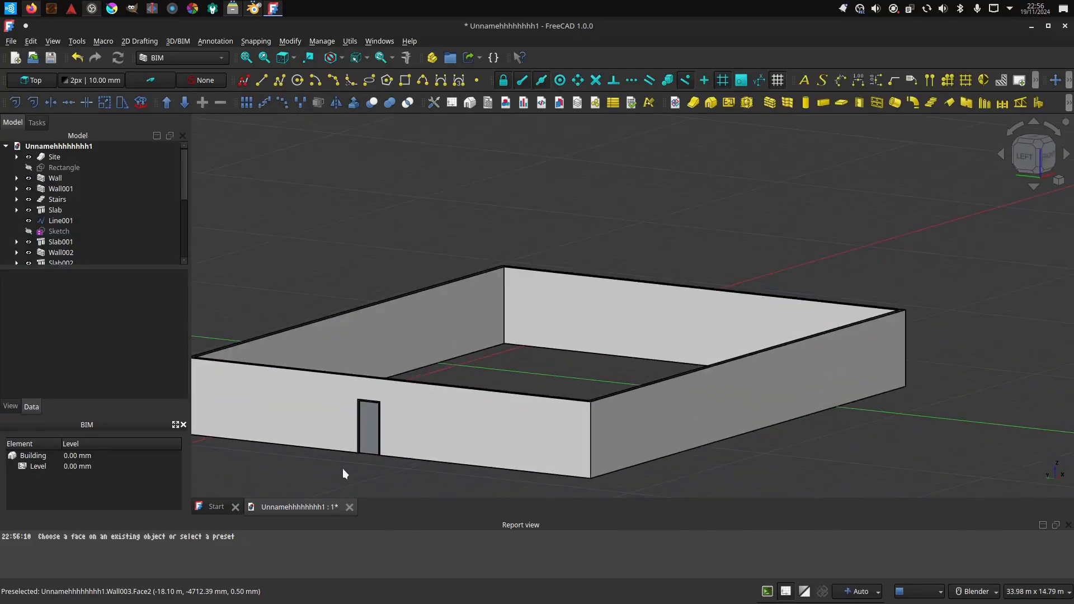
click(1054, 80)
click(368, 422)
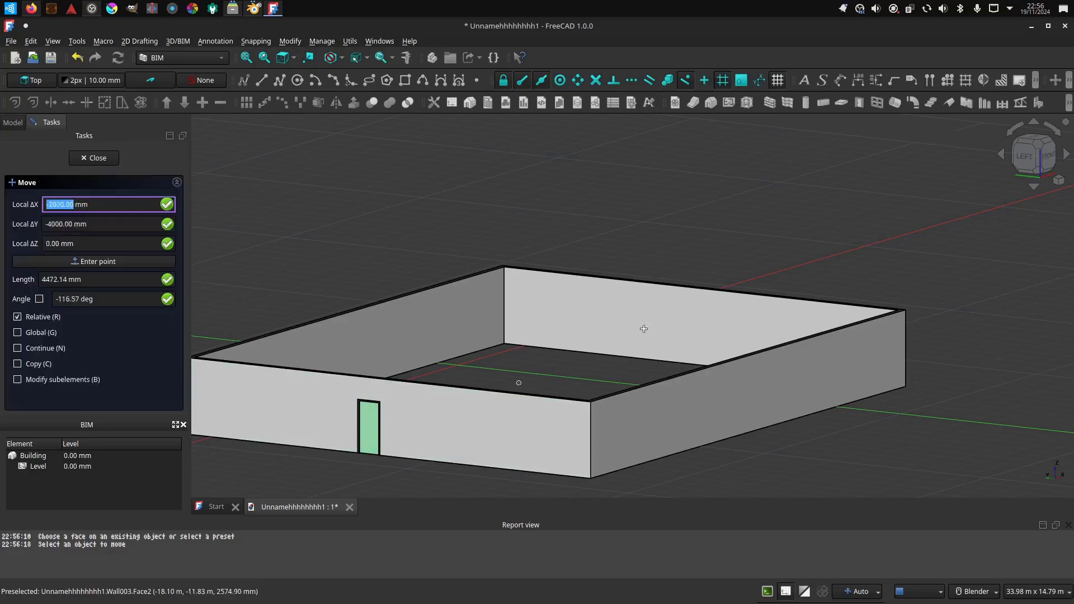
click(369, 409)
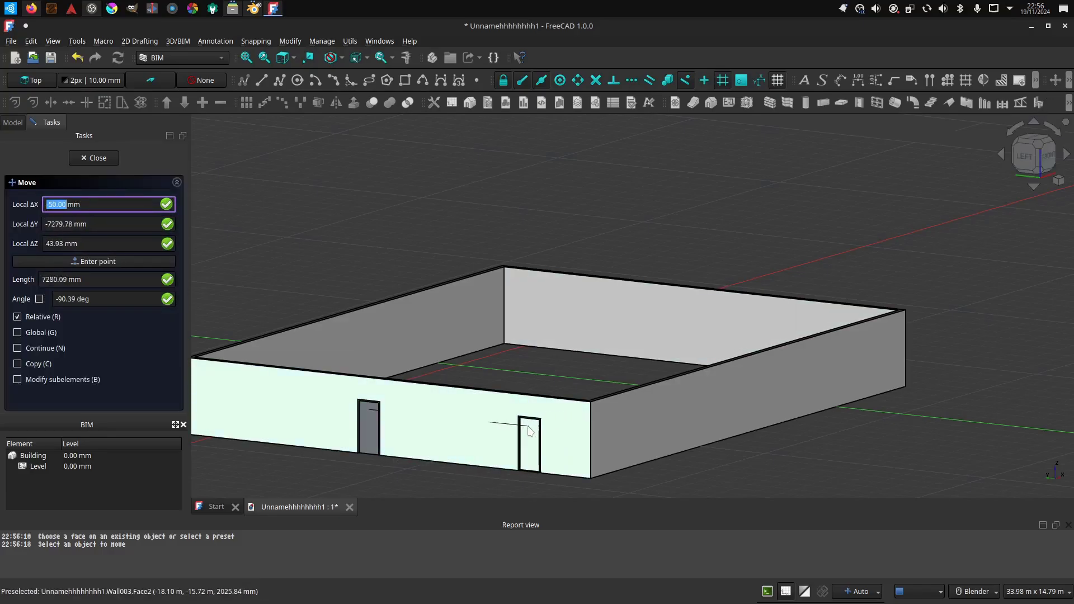
click(529, 431)
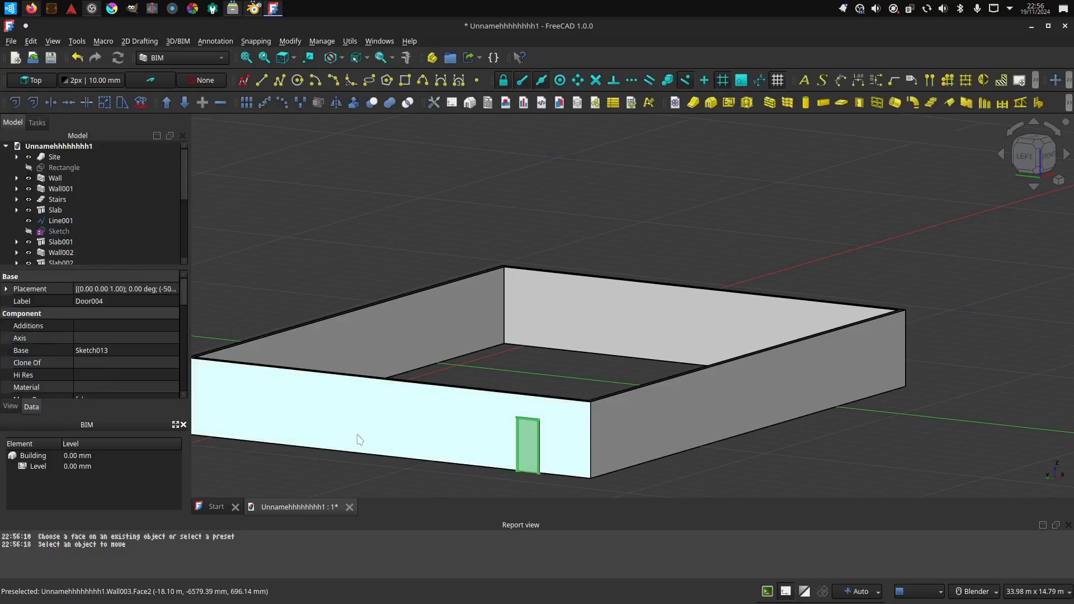
click(325, 485)
scroll(514, 462, down, 3)
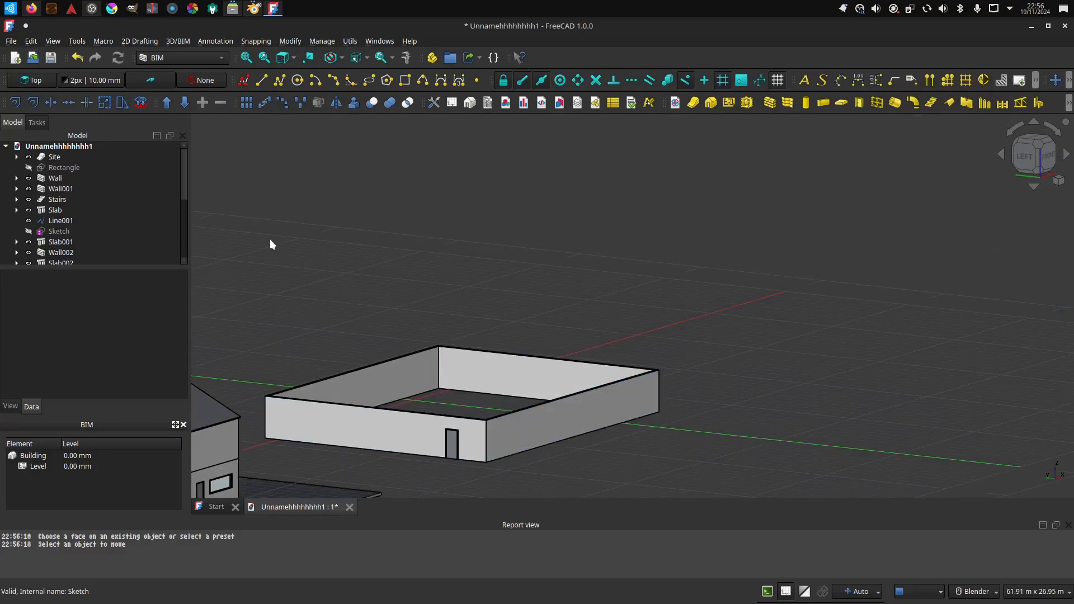
Try File > Export with nothing selected and dismiss the No selection warning
click(13, 44)
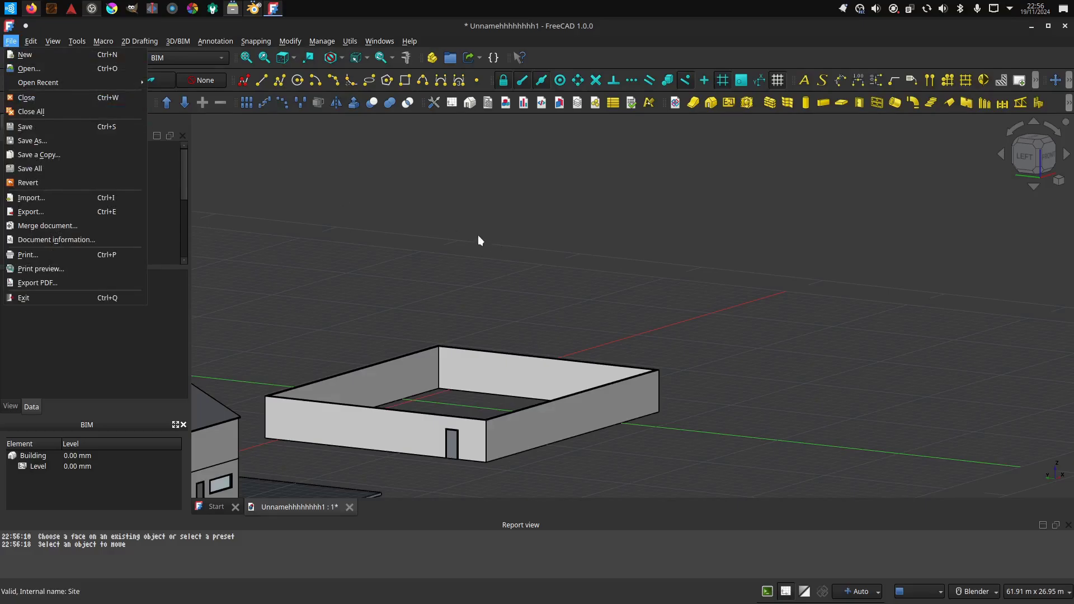
click(46, 212)
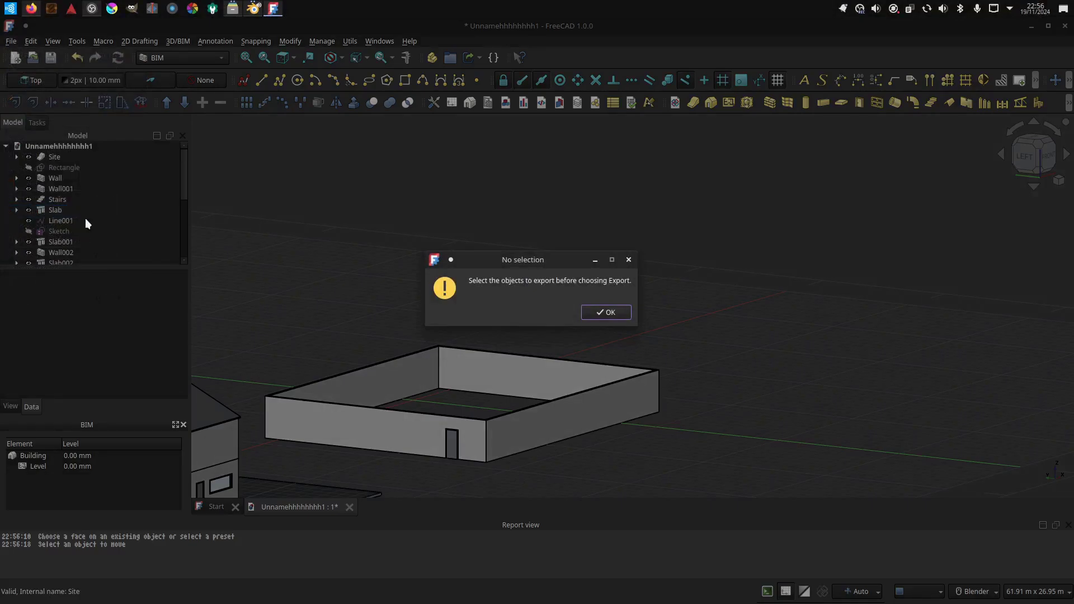
click(607, 313)
Select Wall003 from a top-down view and delete it, confirming removal of its dependent door
scroll(391, 327, down, 4)
mouse_move(428, 323)
middle_down()
mouse_move(381, 304)
mouse_move(492, 321)
mouse_move(337, 261)
middle_up()
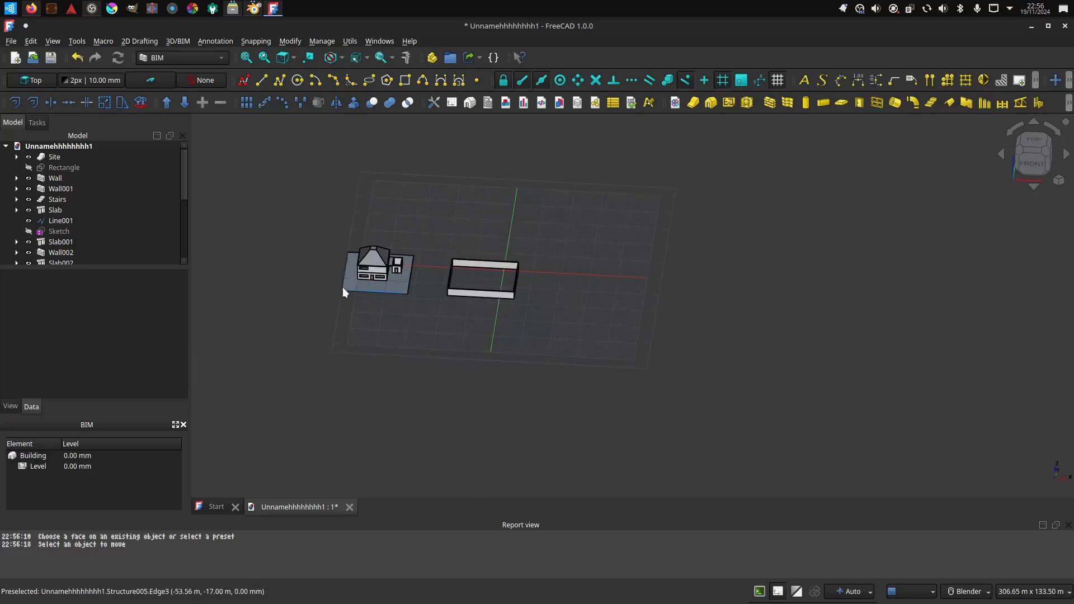
click(453, 270)
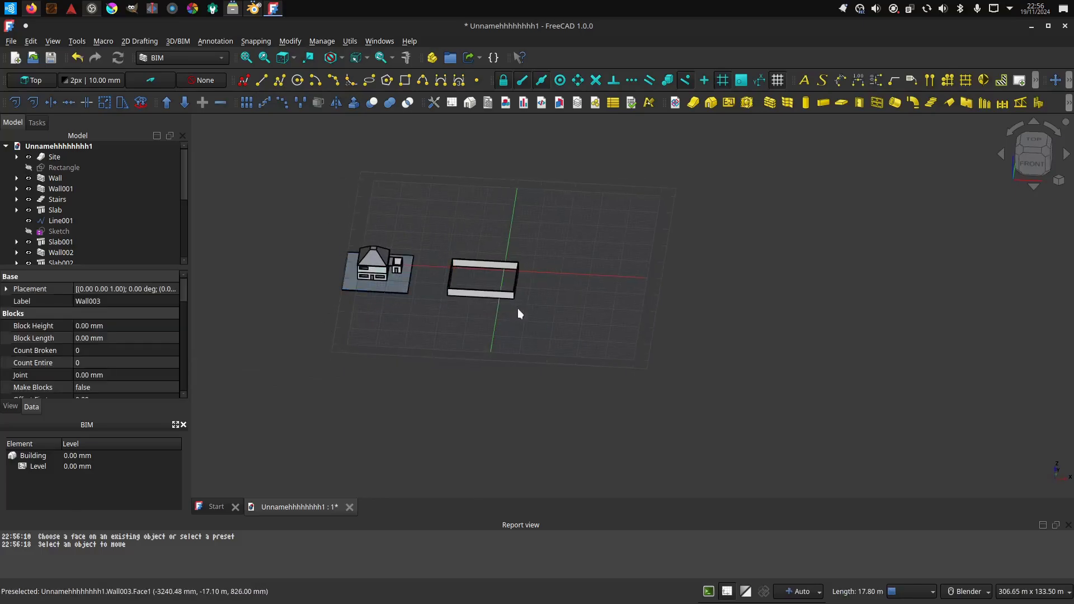
click(517, 307)
click(479, 264)
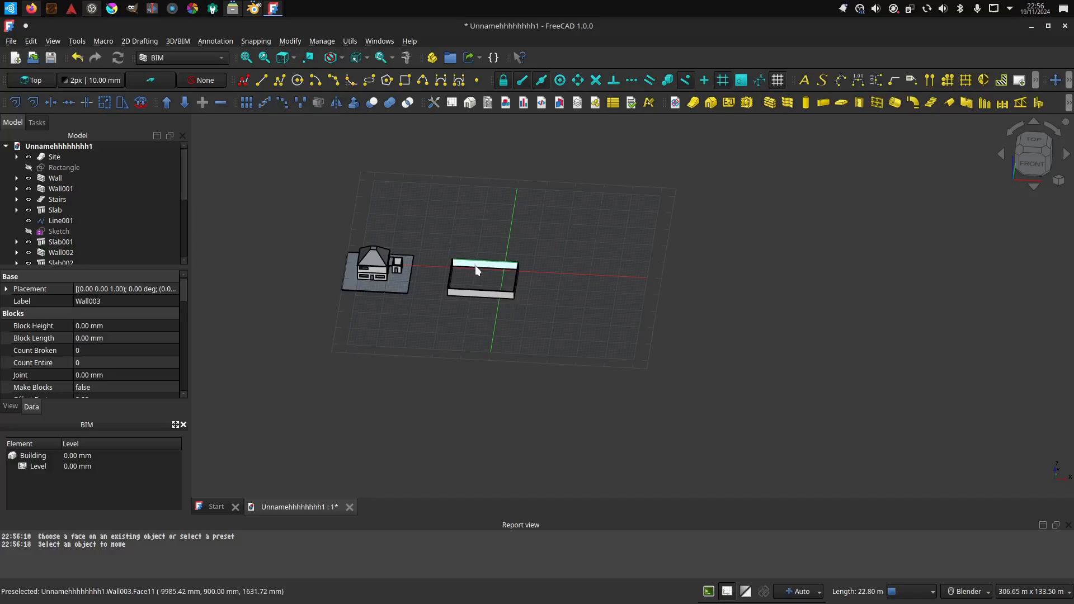
key(Delete)
click(545, 324)
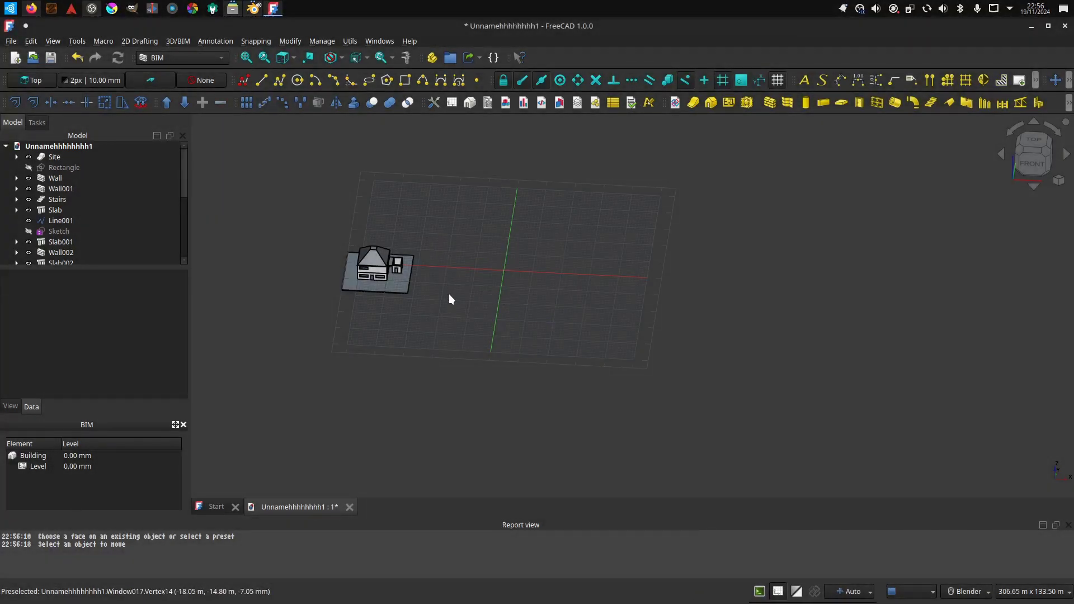
scroll(416, 263, up, 3)
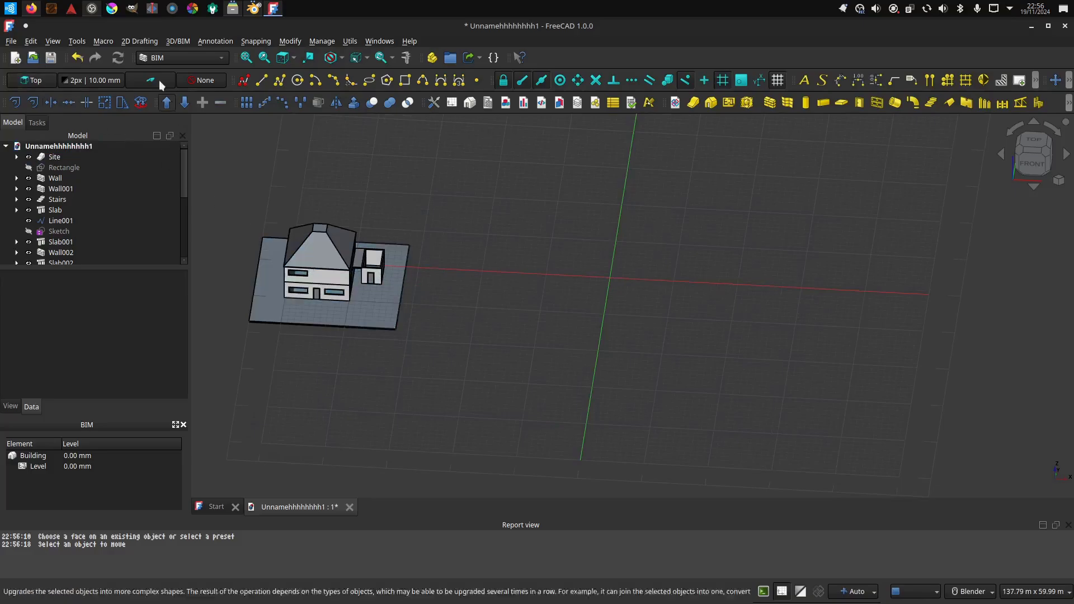
Select all objects, then start File > Export with Collada (*.dae) as the file type
click(31, 42)
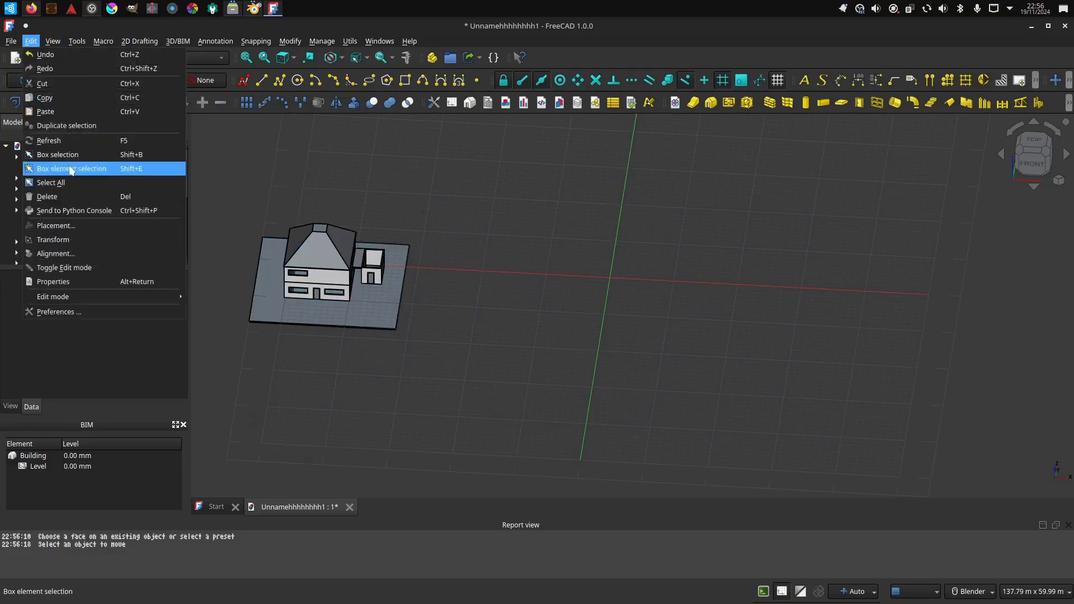
click(76, 184)
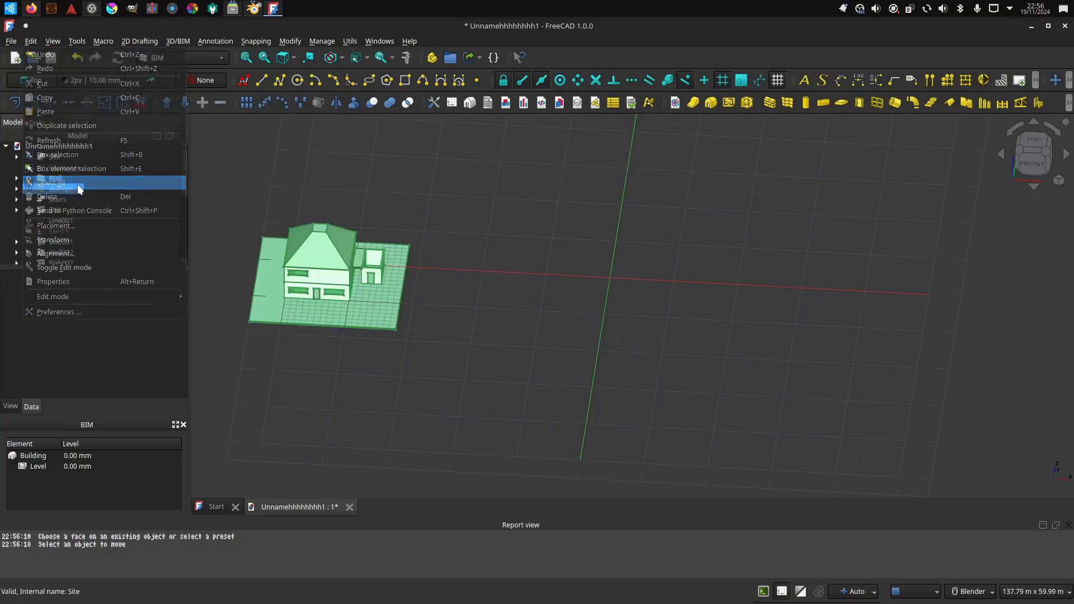
click(14, 42)
click(34, 211)
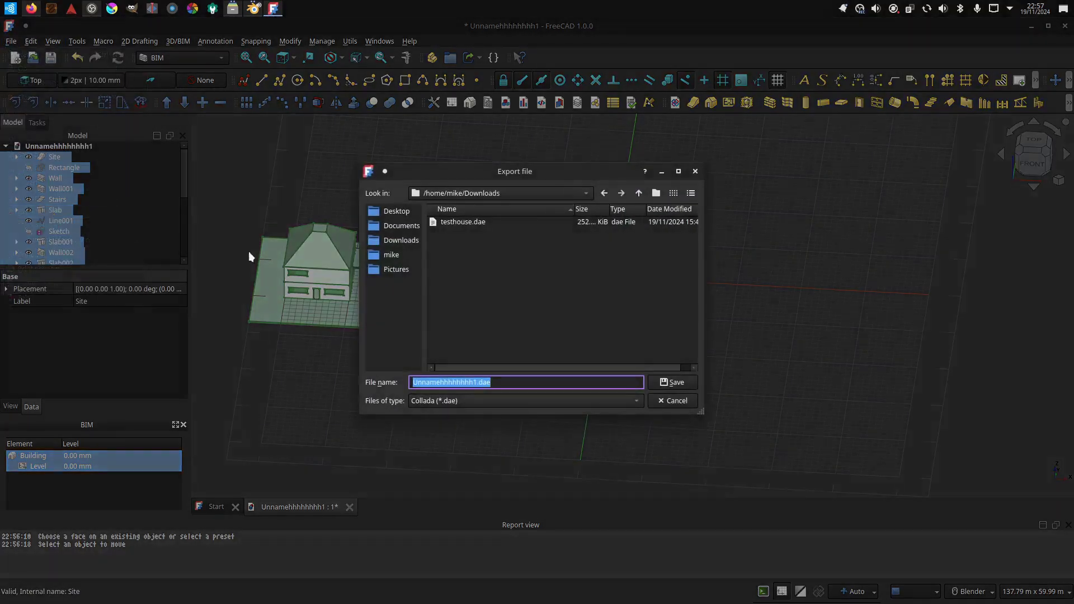
click(421, 400)
click(439, 150)
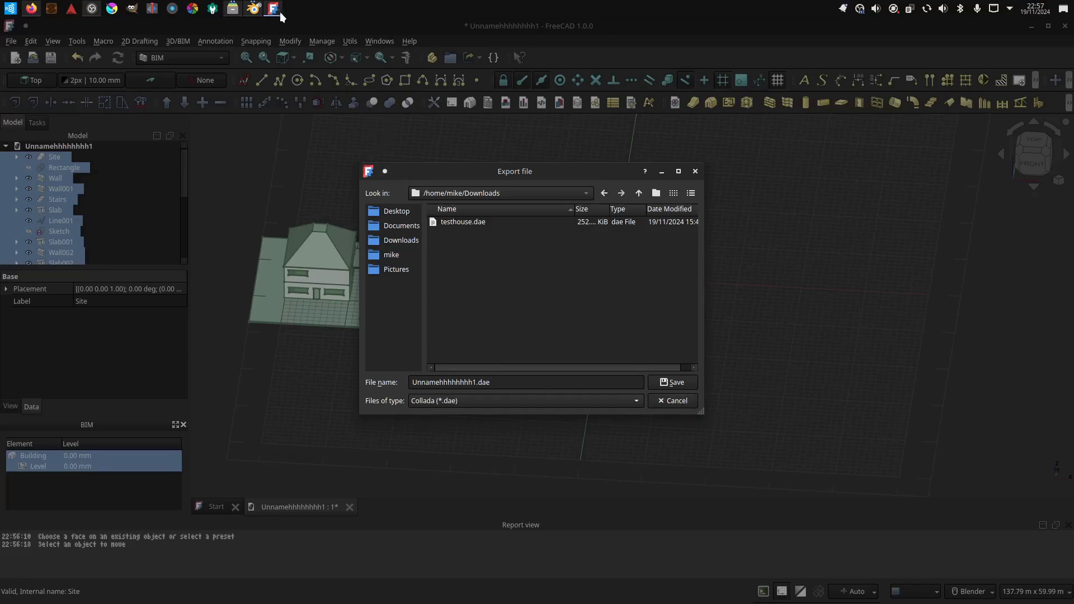
In UPBGE, orbit toward the forklift and unhide node21 via its Outliner eye icon
click(253, 11)
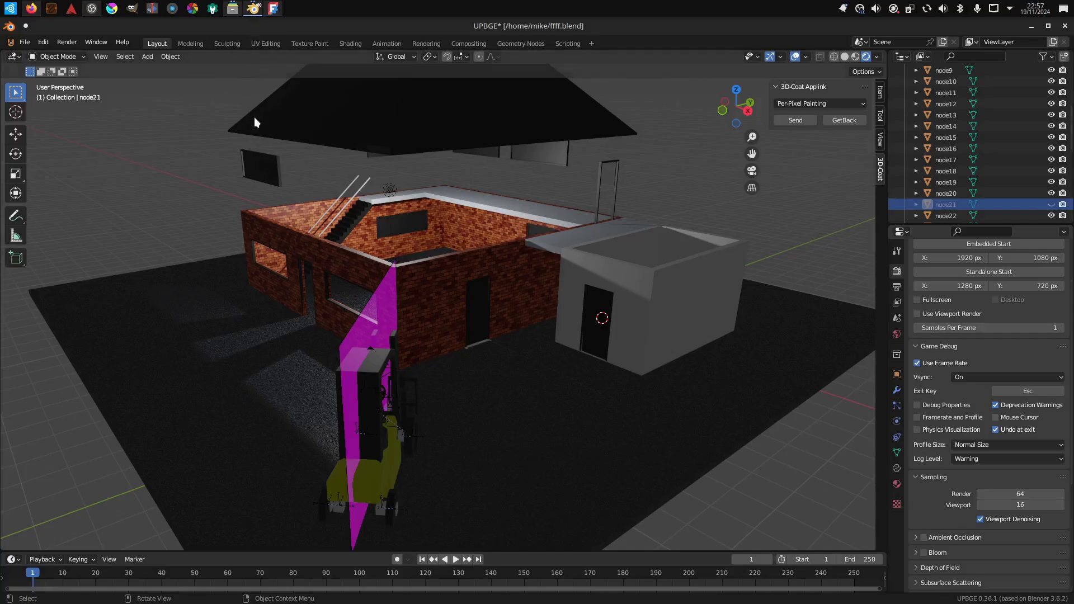
scroll(526, 297, down, 2)
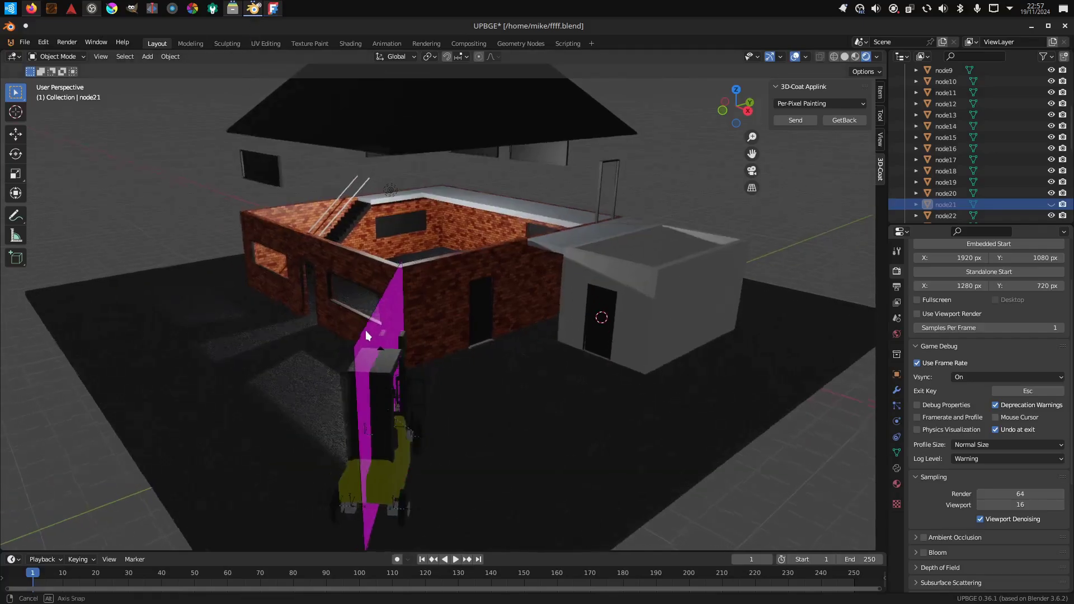
mouse_move(537, 312)
middle_down()
mouse_move(390, 317)
mouse_move(373, 294)
middle_up()
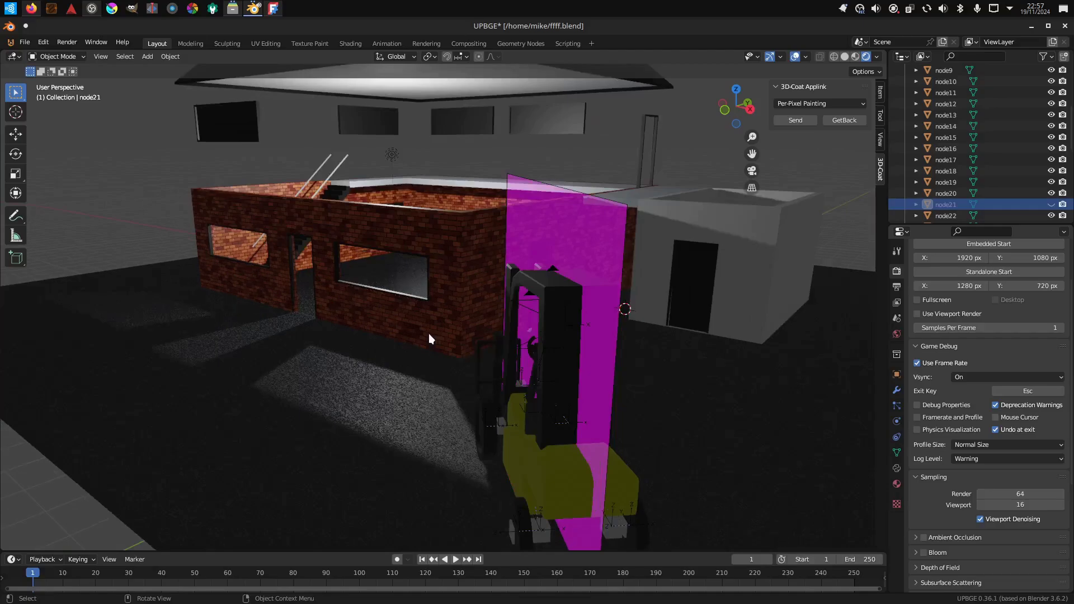
scroll(428, 333, up, 3)
mouse_move(415, 334)
middle_down()
mouse_move(412, 343)
mouse_move(405, 330)
middle_up()
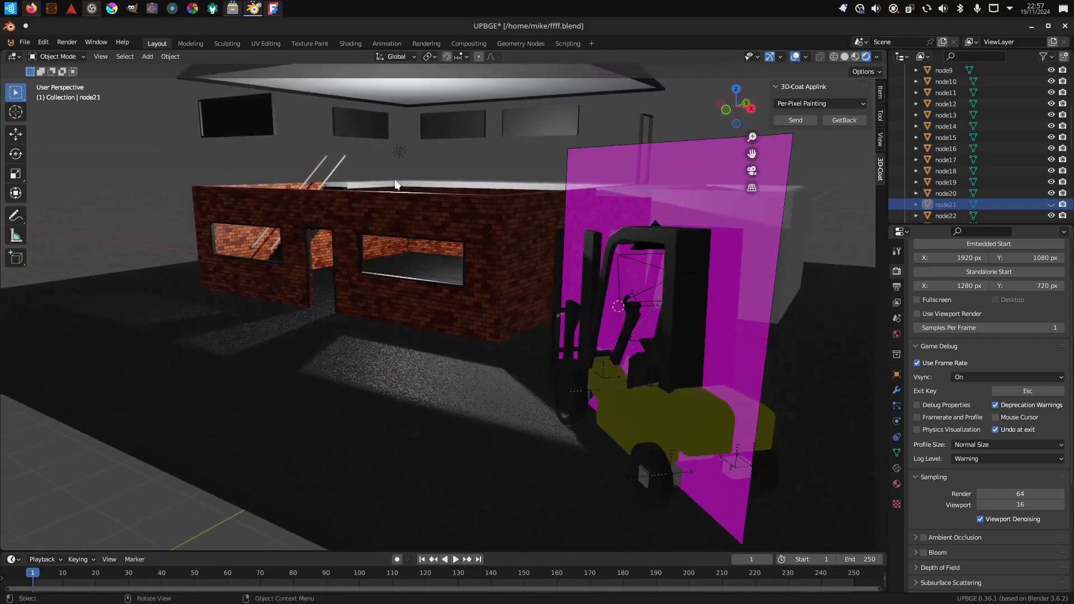
scroll(403, 162, up, 3)
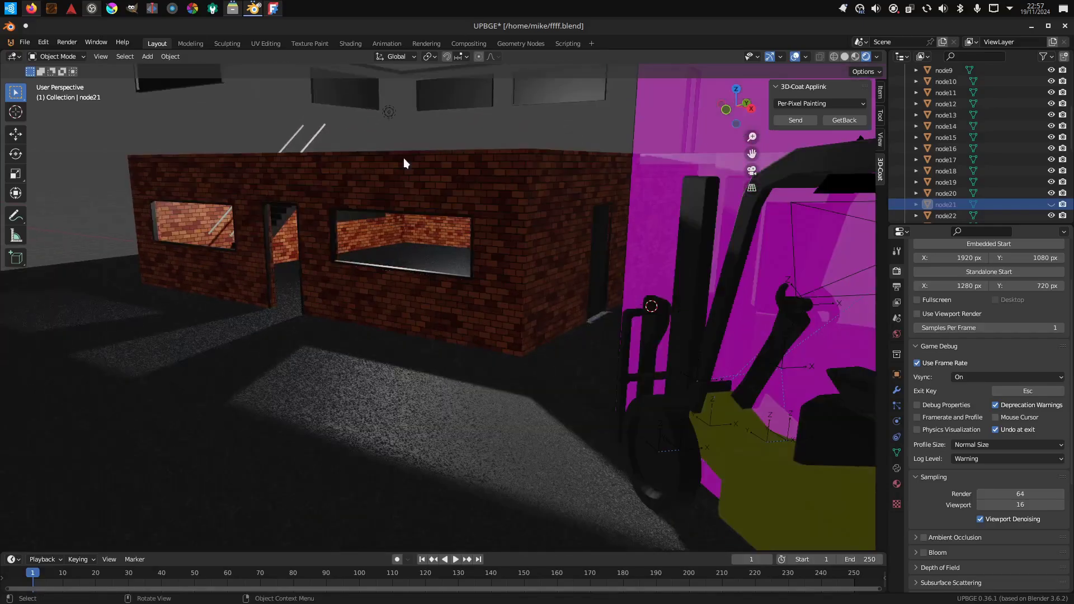
scroll(400, 165, down, 5)
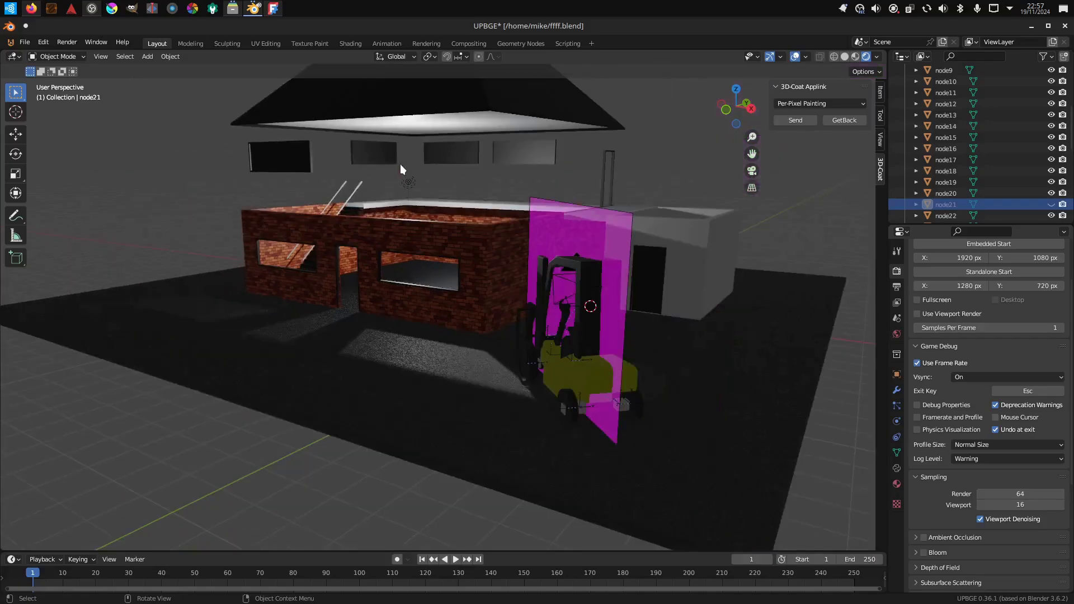
click(1051, 204)
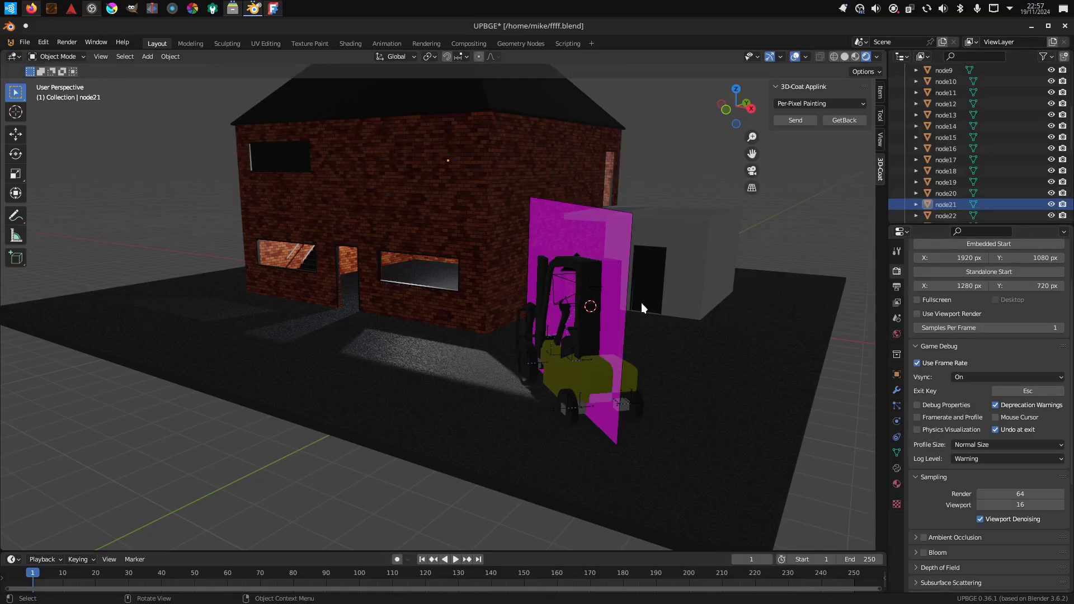
From the forklift camera view (Numpad 0), start the game with P and drive with arrow keys
key(KP_0)
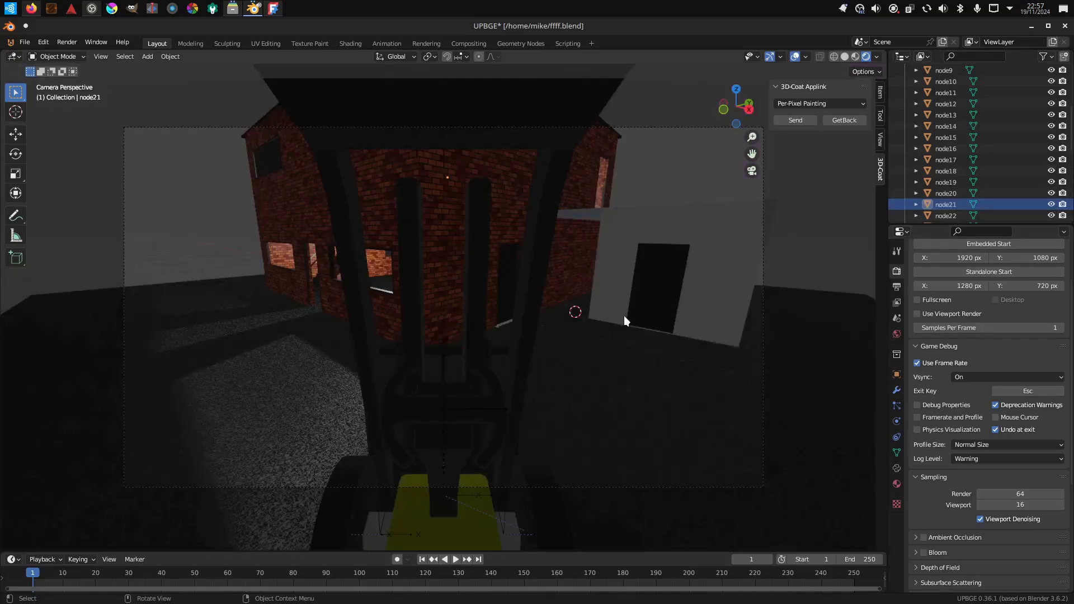
key(p)
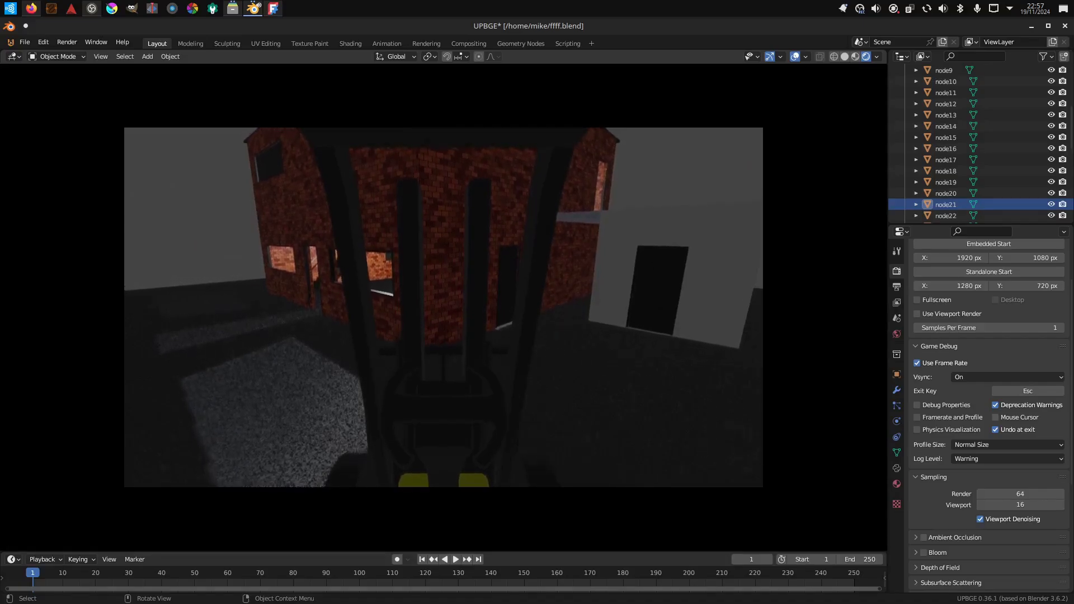
key(Left)
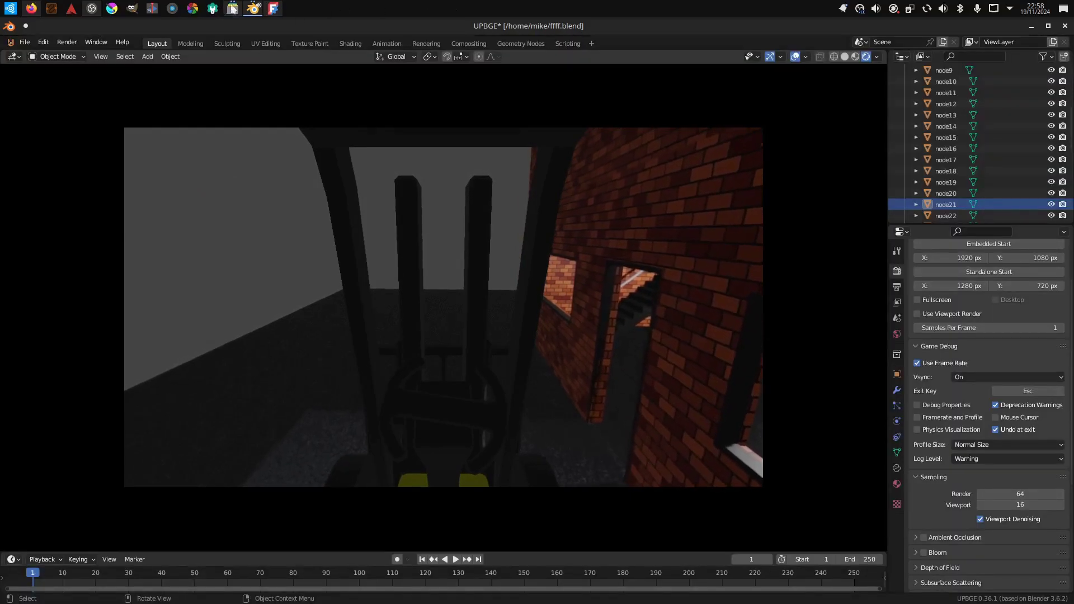
Cancel FreeCAD's Export file dialog and orbit to a low angle on the selected house
click(276, 9)
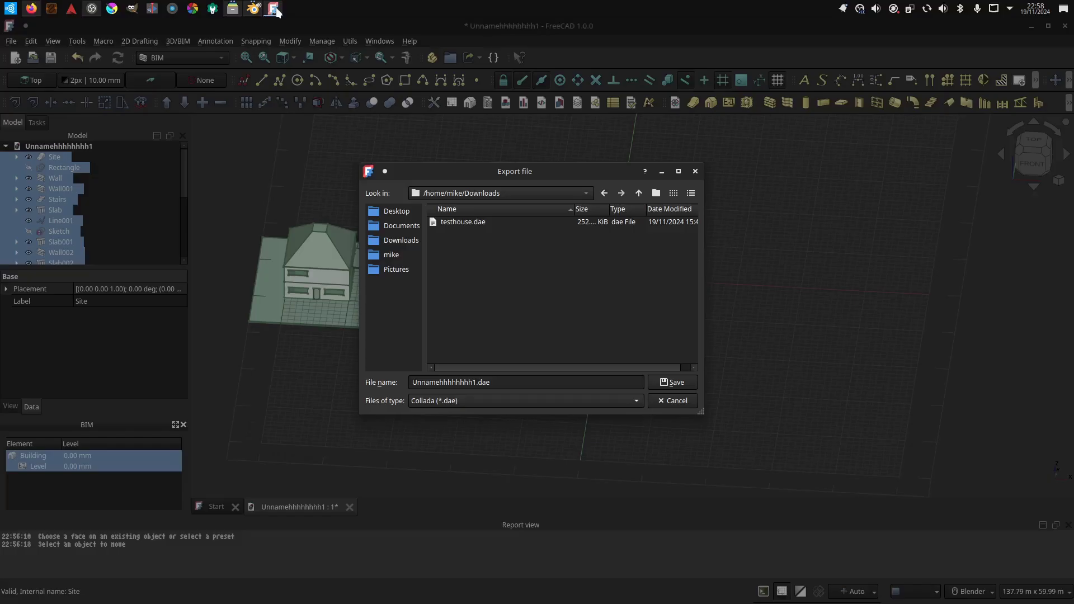
click(696, 171)
middle_drag(465, 284, 507, 286)
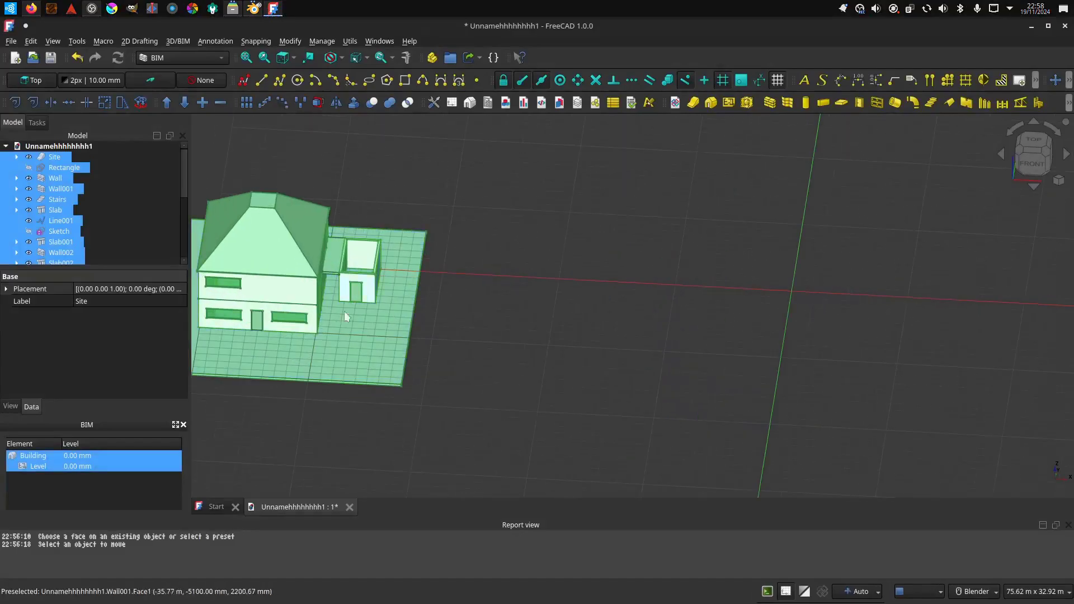